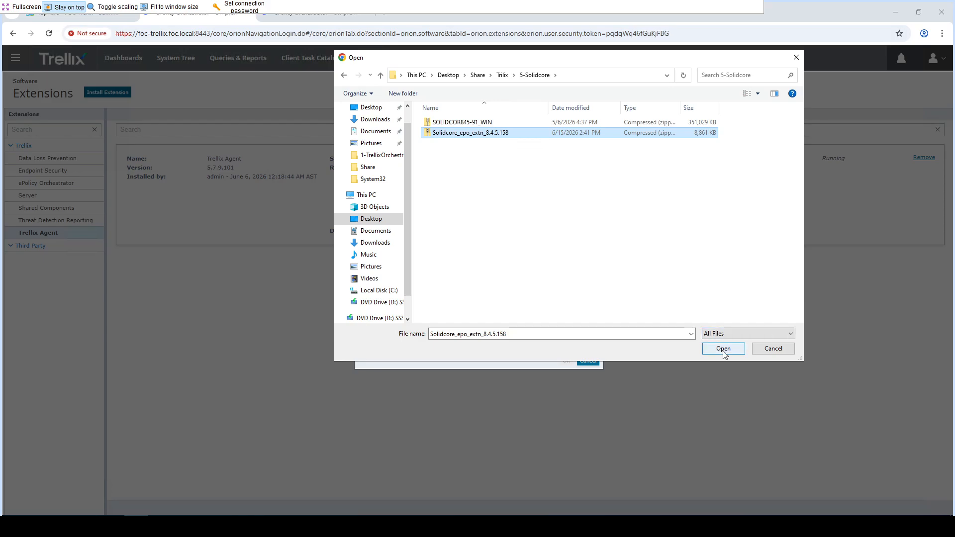
Step: Install the extension package Solidcore_epo_extn_8.4.5.158 and display the Solidcore entry in the Trellix extensions list
left_click(724, 350)
left_click(566, 362)
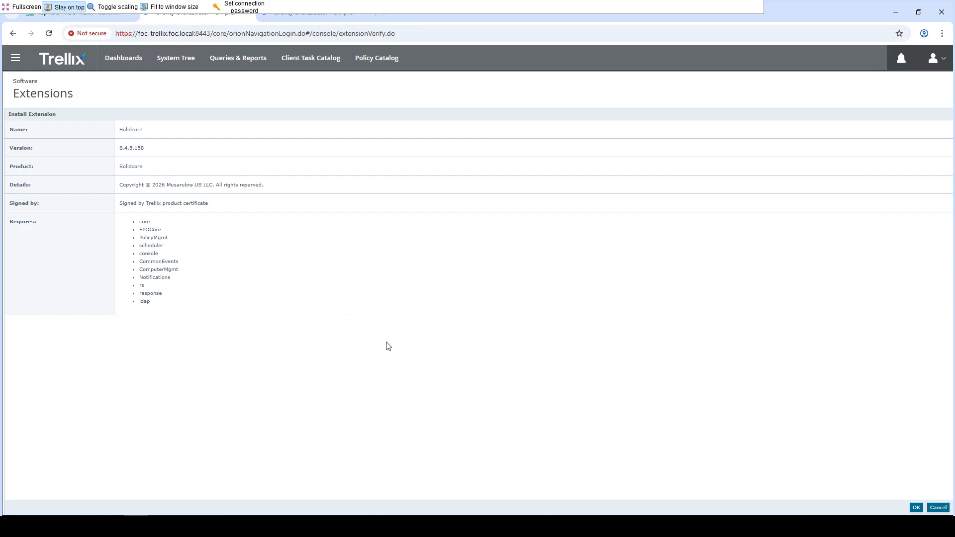
left_click(917, 508)
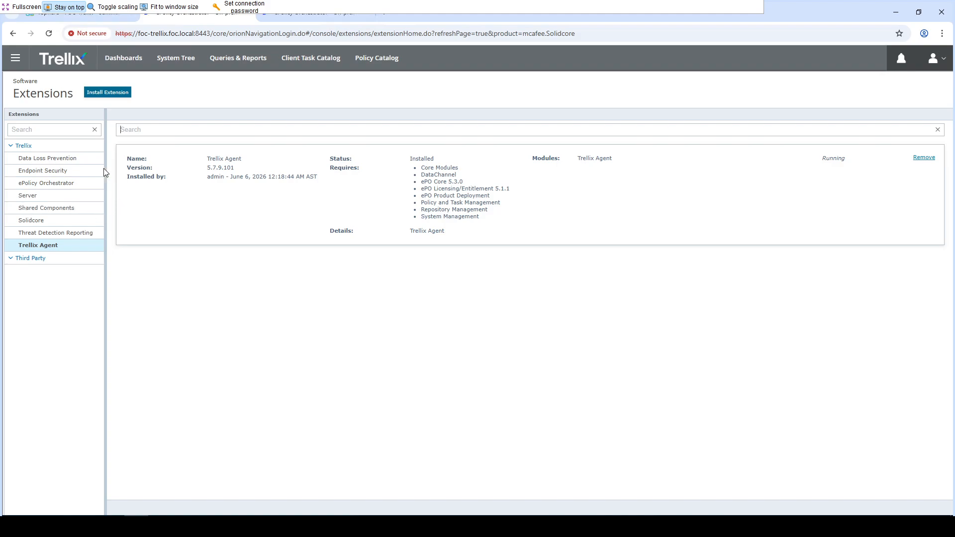
left_click(55, 221)
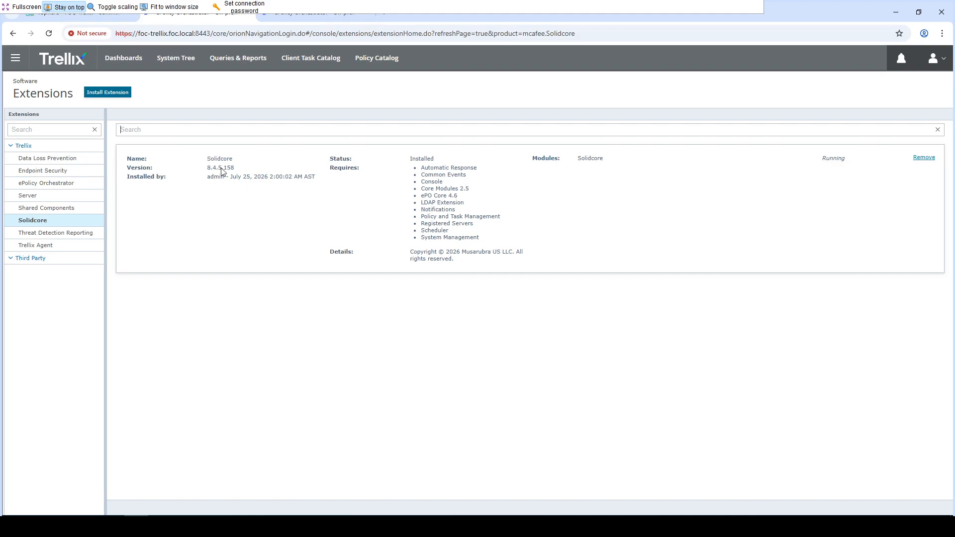
Step: Examine the Solidcore 8.4.5 policy categories and the task types offered for a new Solidcore client task
left_click(378, 66)
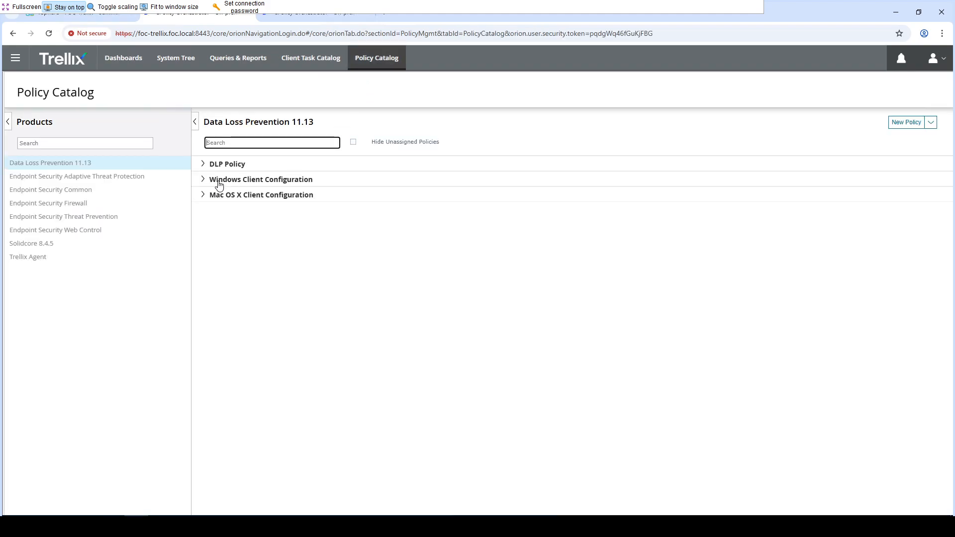
left_click(48, 246)
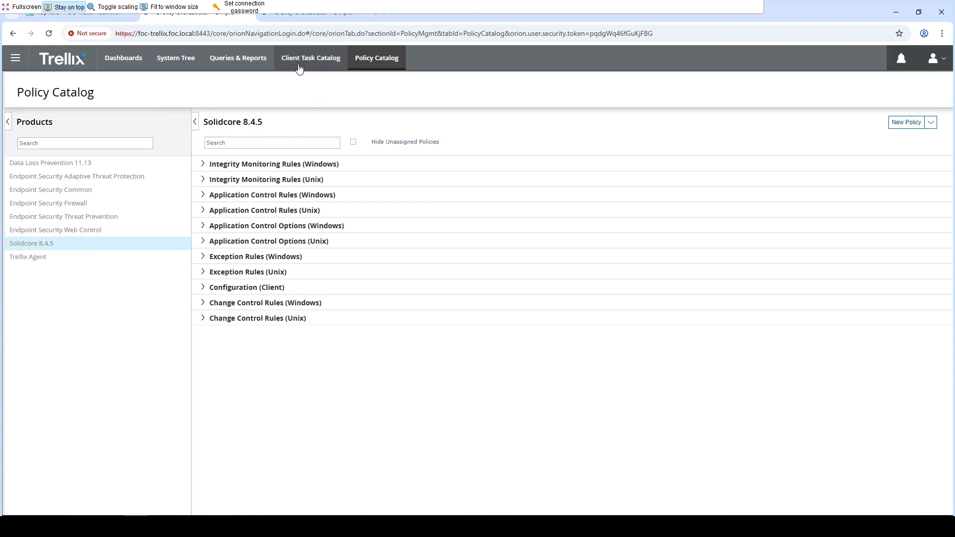
left_click(317, 53)
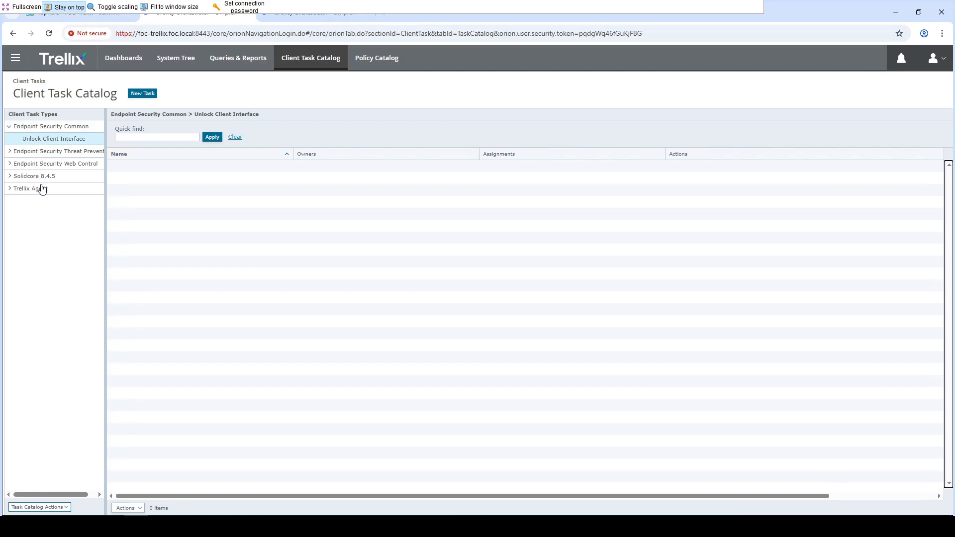
left_click(54, 178)
left_click(142, 95)
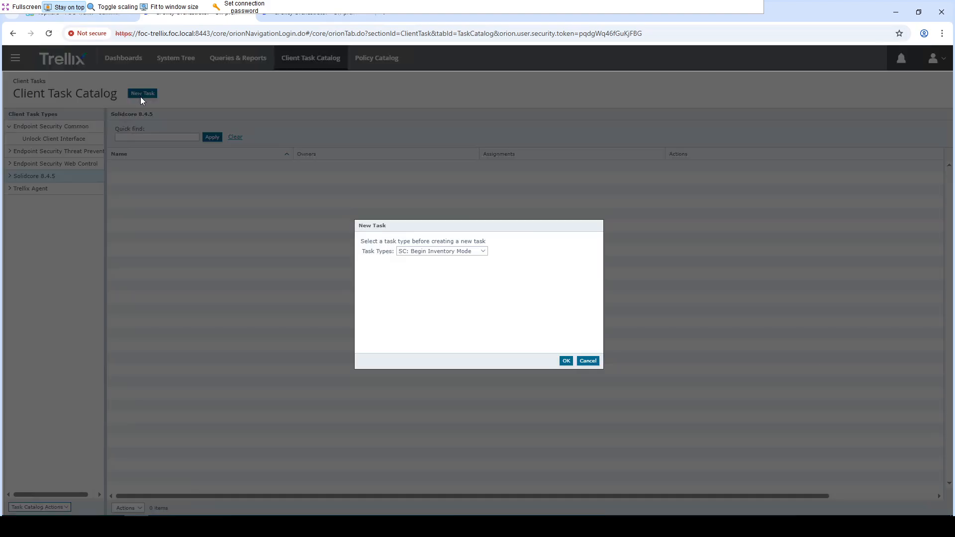
left_click(468, 252)
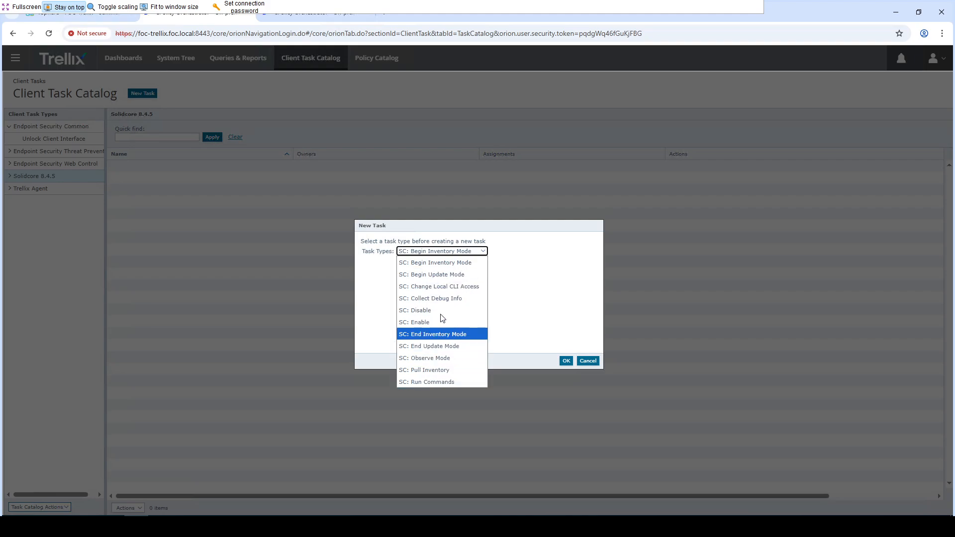
left_click(542, 244)
left_click(587, 361)
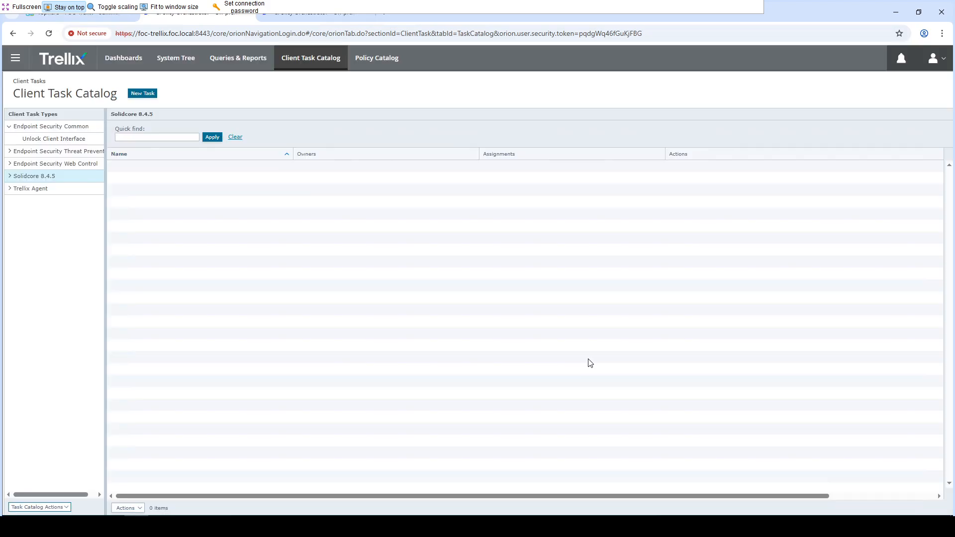
Step: Review the policy categories of Trellix Agent and Solidcore 8.4.5 in the Policy Catalog
left_click(376, 65)
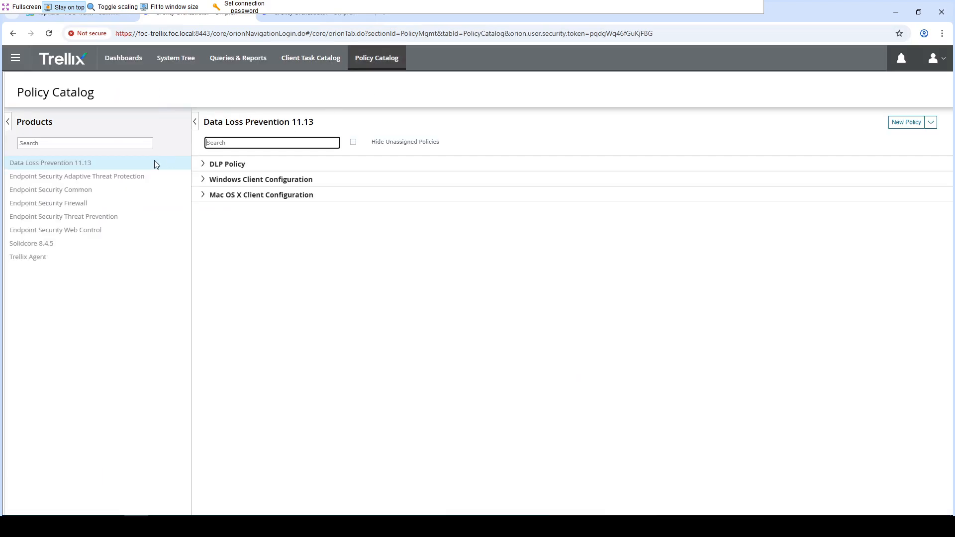
left_click(49, 256)
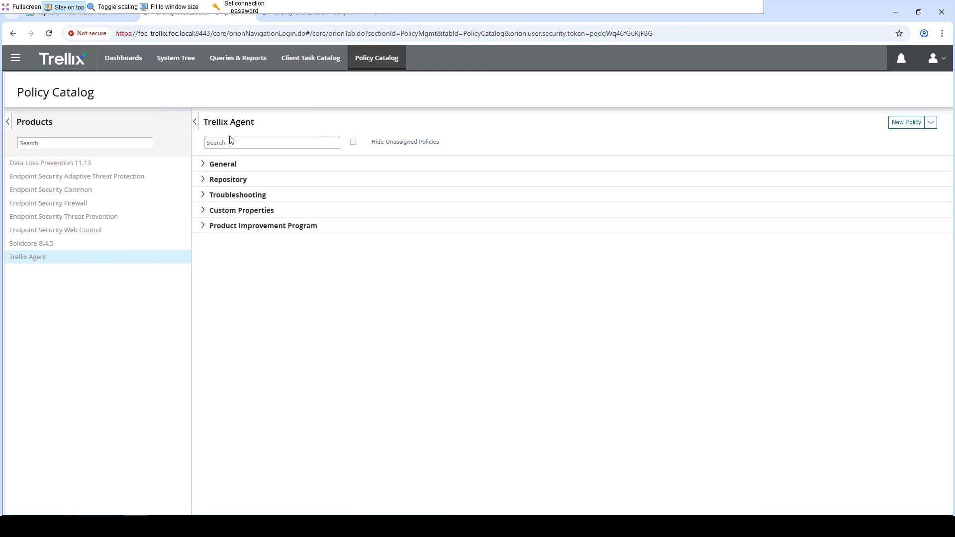
left_click(53, 245)
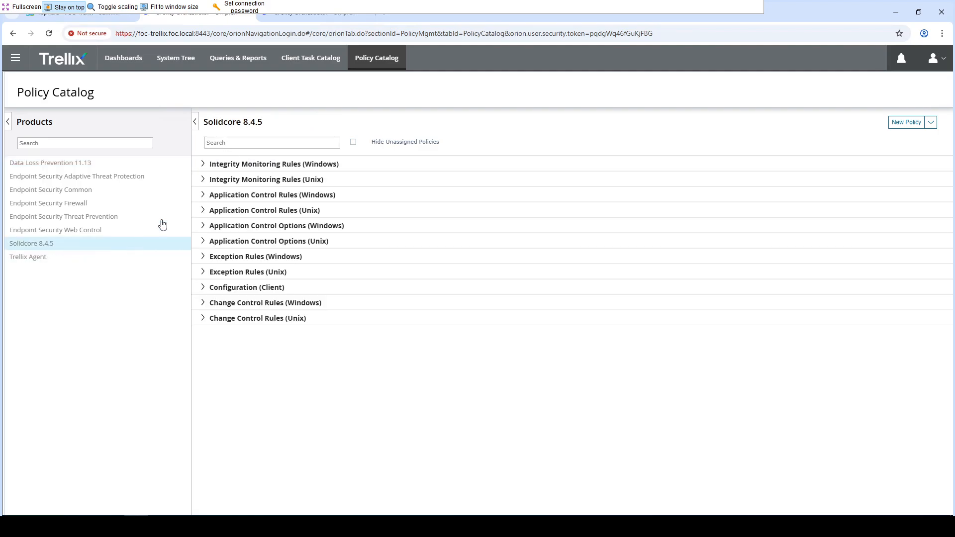
left_click(304, 59)
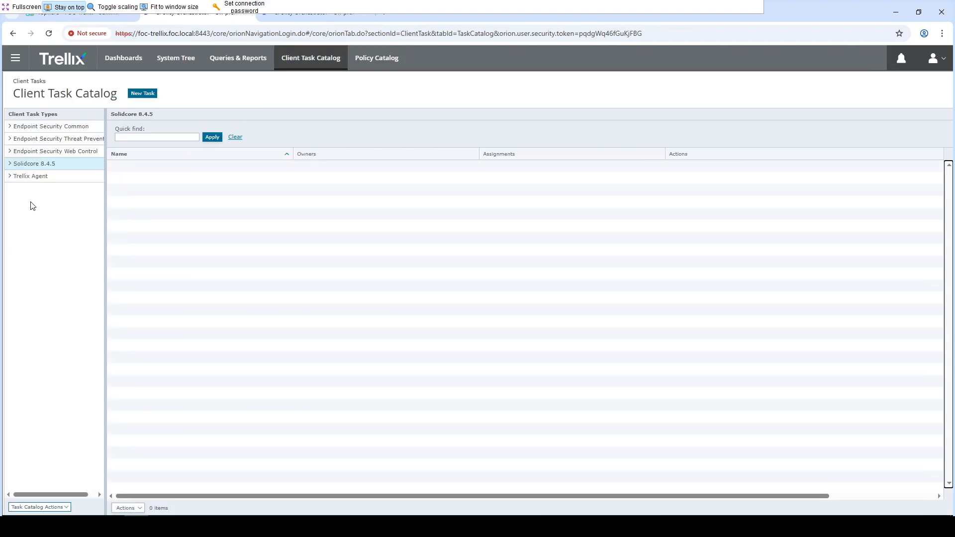
left_click(33, 177)
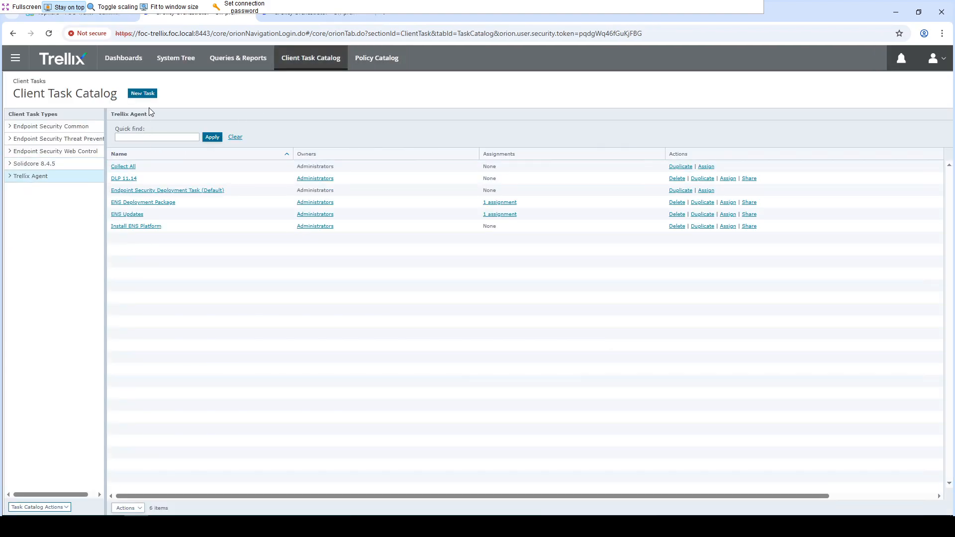
left_click(143, 93)
left_click(436, 252)
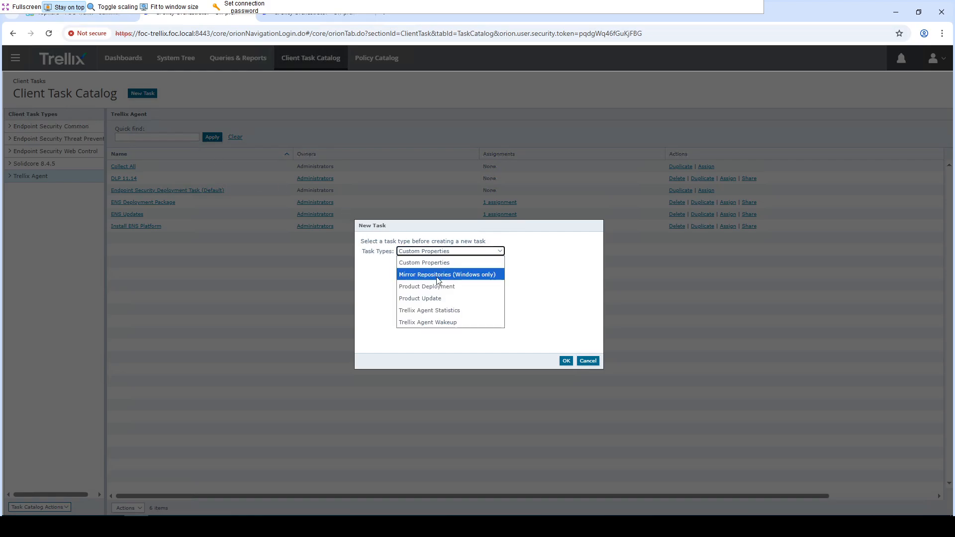
left_click(441, 290)
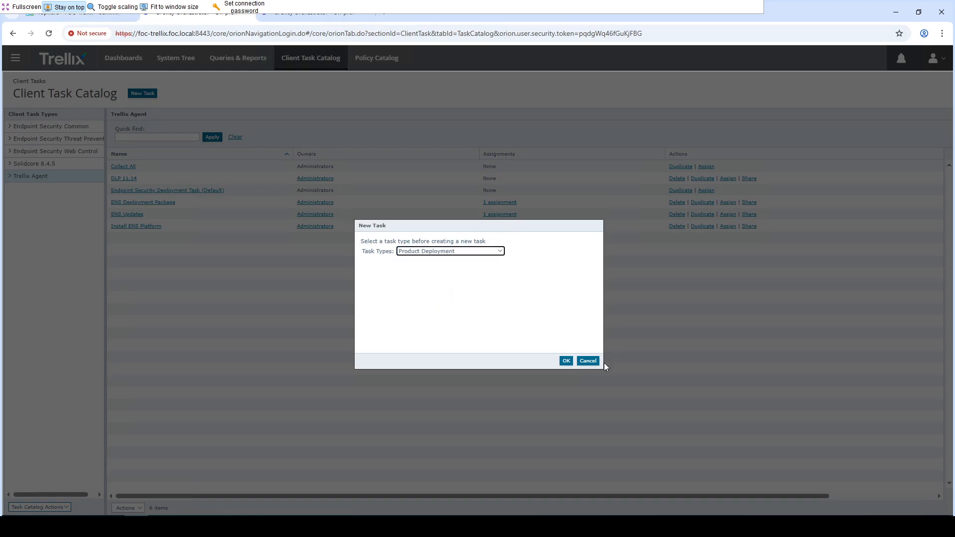
left_click(567, 361)
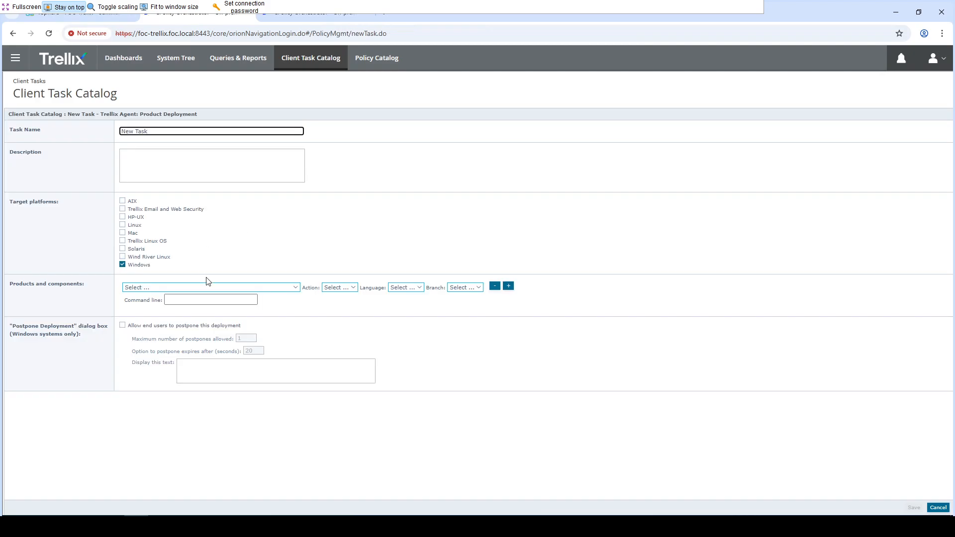
left_click(215, 288)
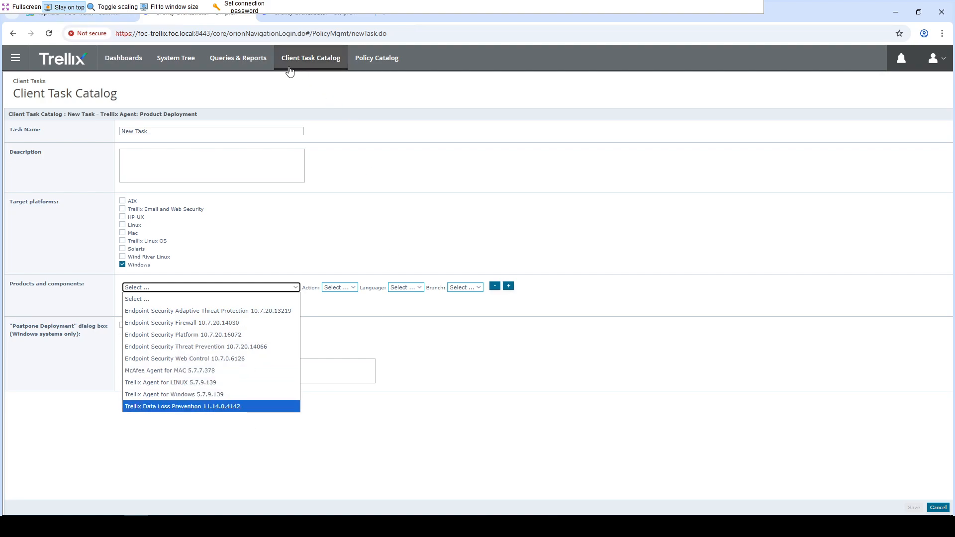
left_click(16, 58)
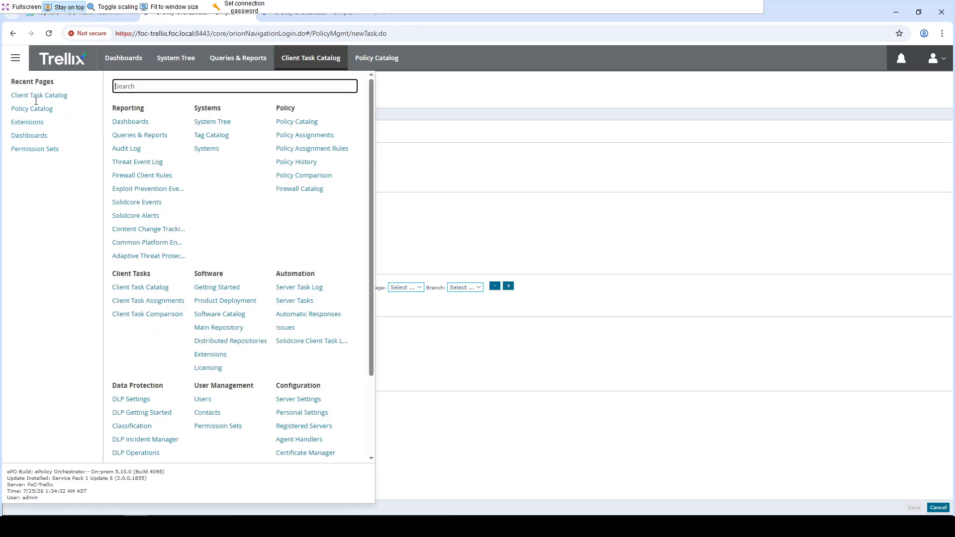
left_click(242, 322)
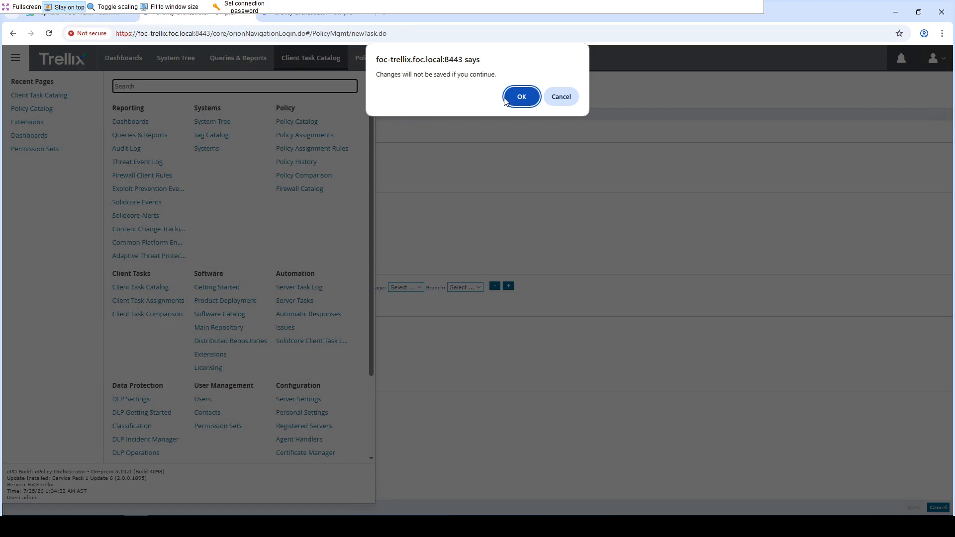
left_click(522, 97)
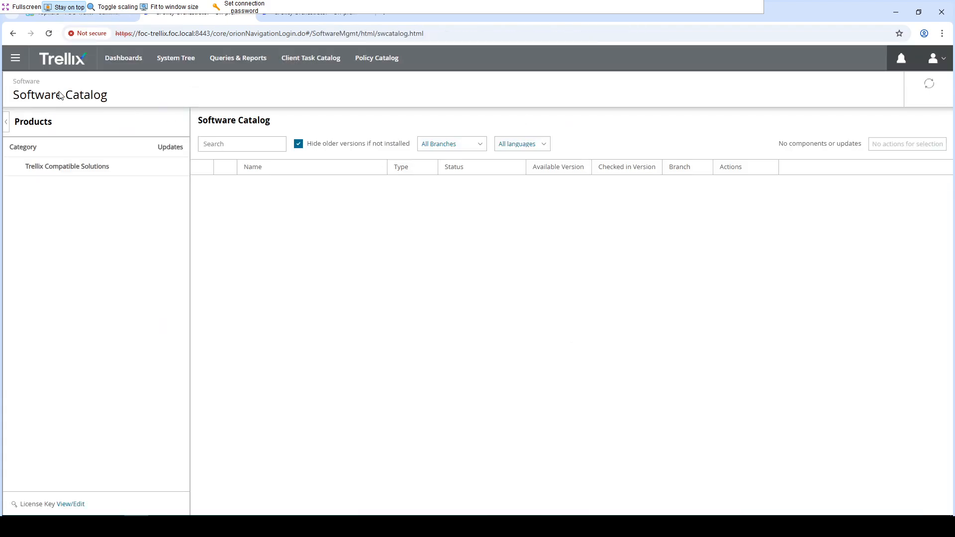
Step: Check in SOLIDCOR845-91_WIN.zip to the Main Repository as a Product or Update package in the Current branch
left_click(15, 59)
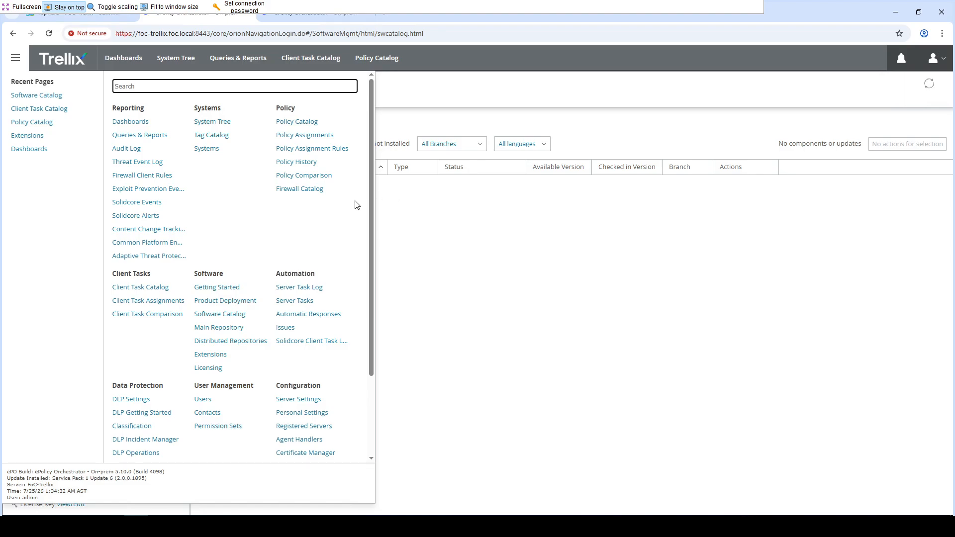
left_click(218, 329)
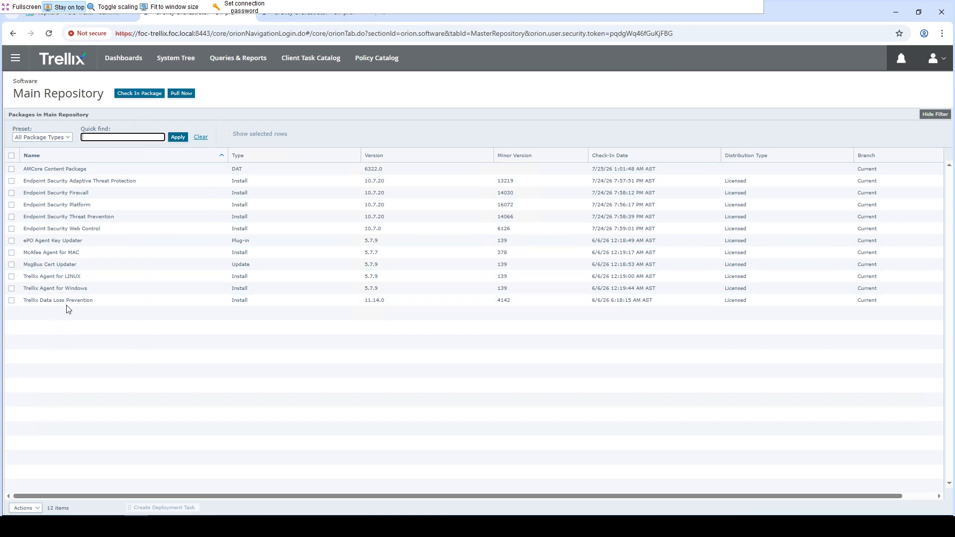
left_click(140, 94)
left_click(143, 220)
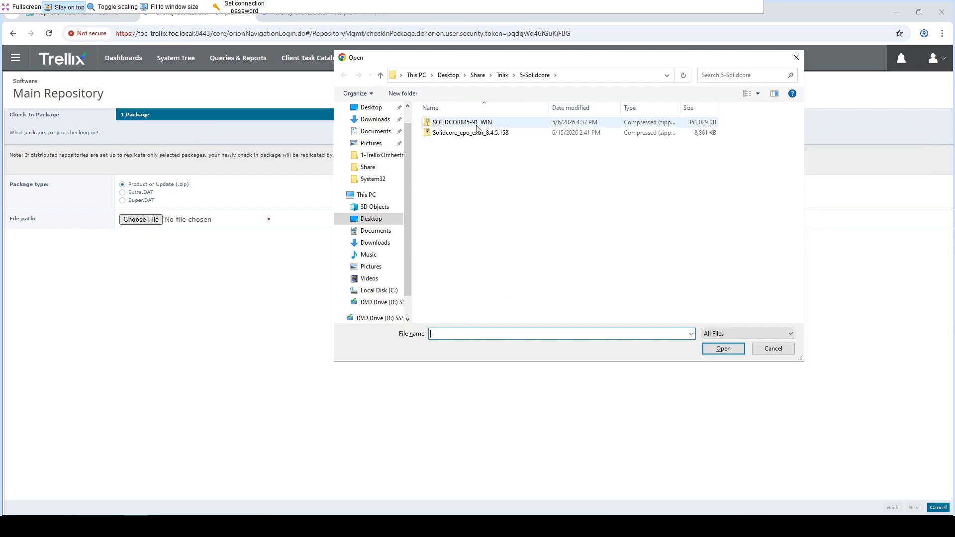
left_click(476, 125)
left_click(722, 350)
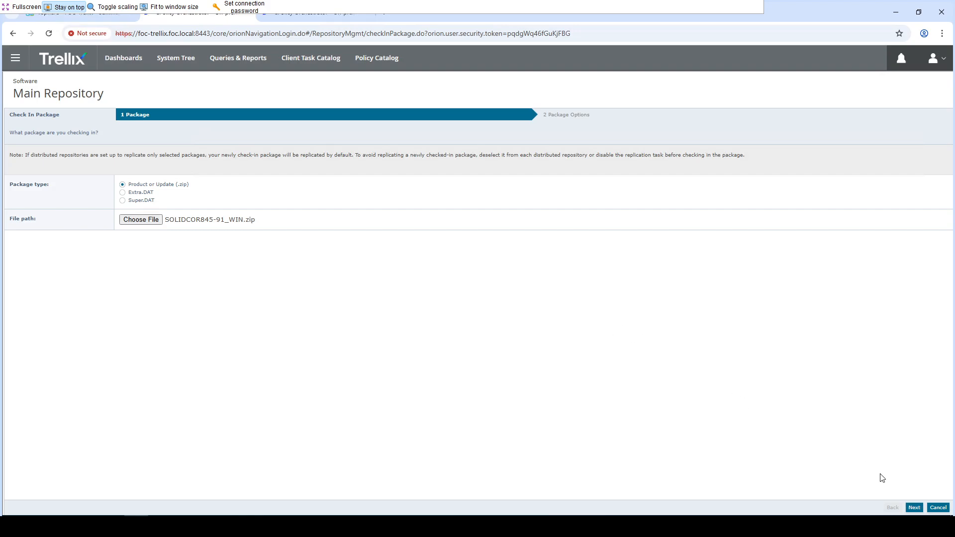
left_click(914, 507)
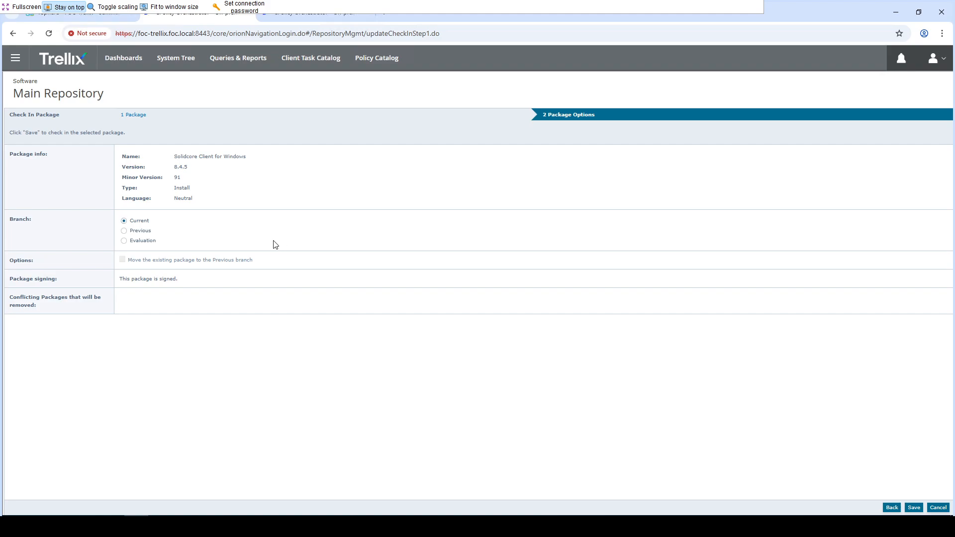
left_click(921, 508)
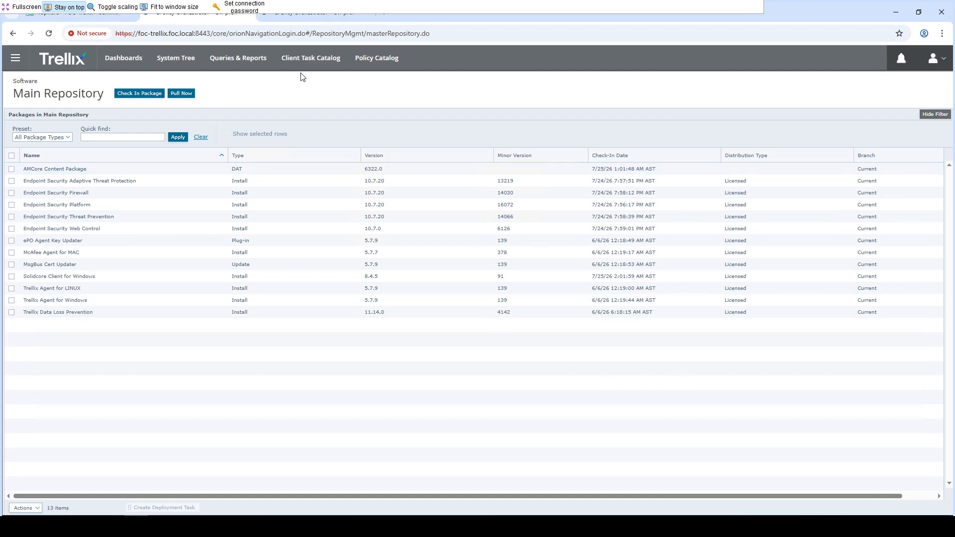
left_click(365, 60)
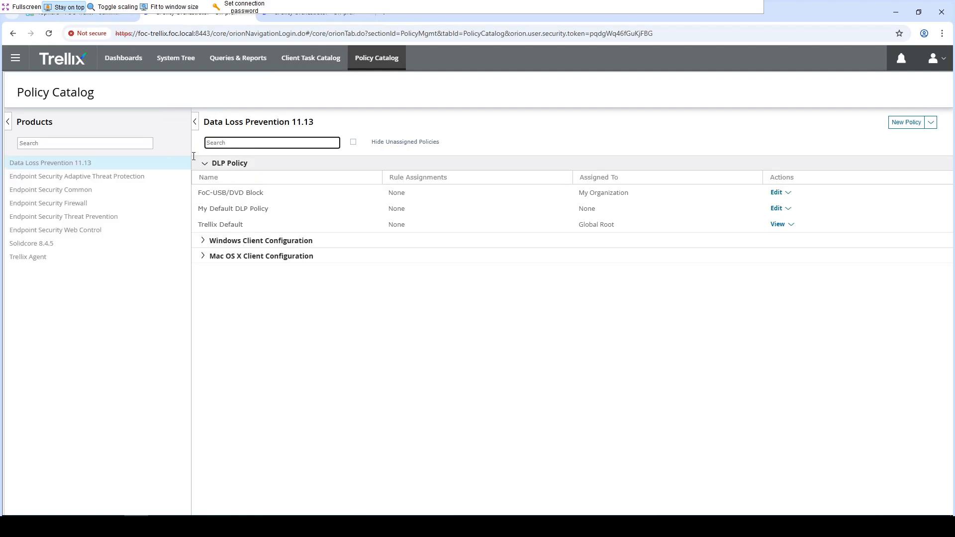
left_click(32, 258)
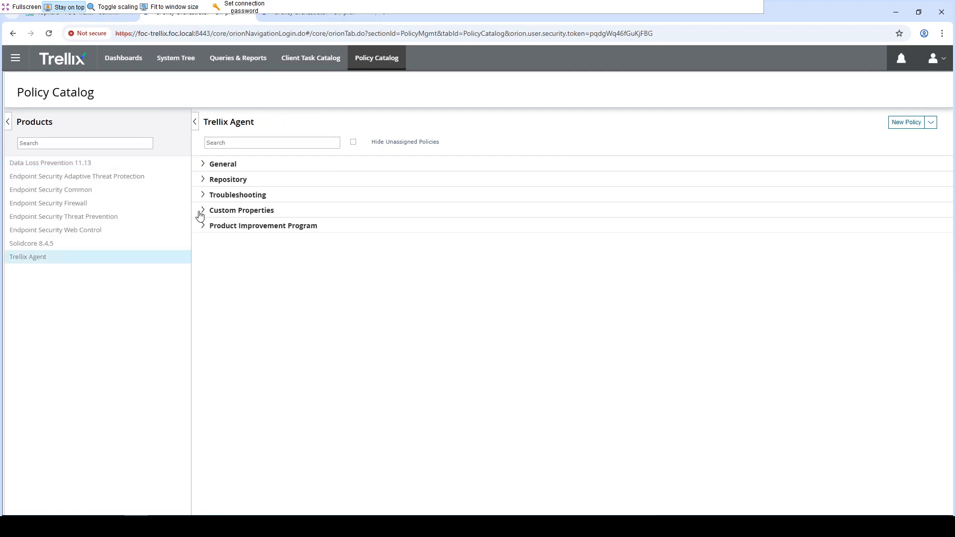
Step: Create a new Trellix Agent Product Deployment client task with Solidcore Client for Windows 8.4.5.91 as the product
left_click(310, 58)
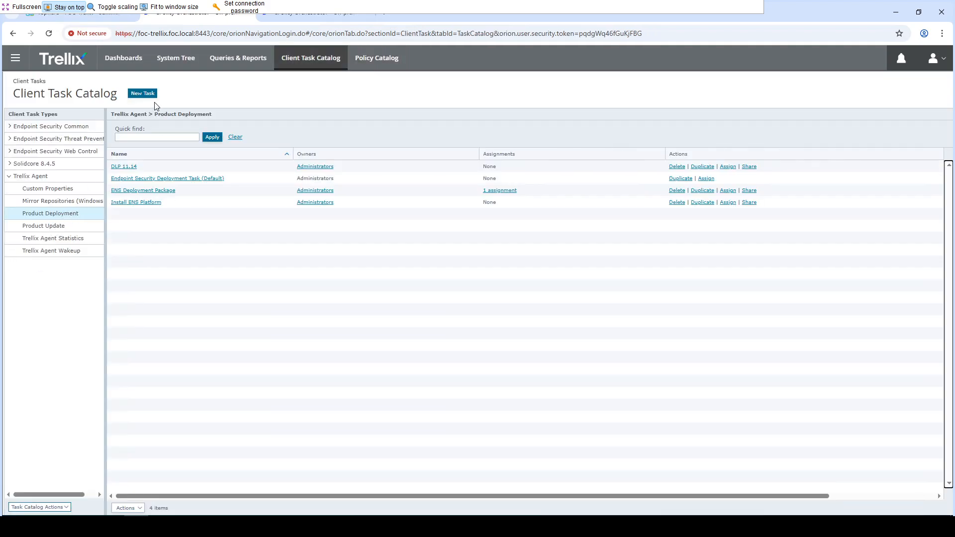
left_click(144, 93)
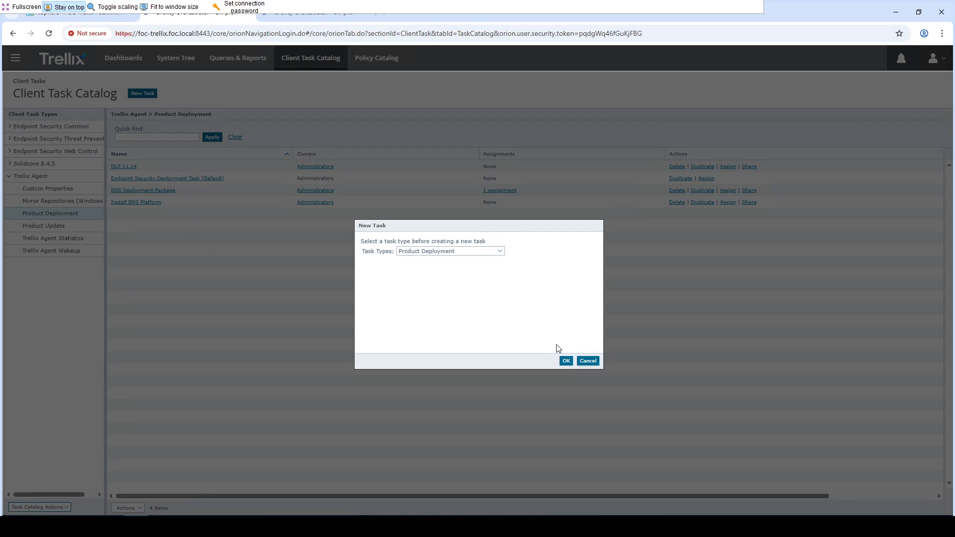
left_click(567, 362)
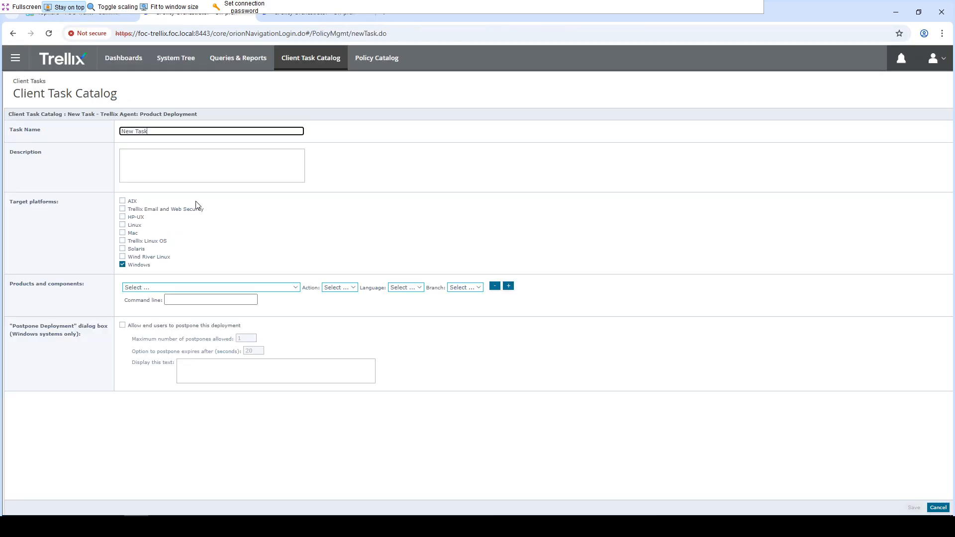
left_click(256, 290)
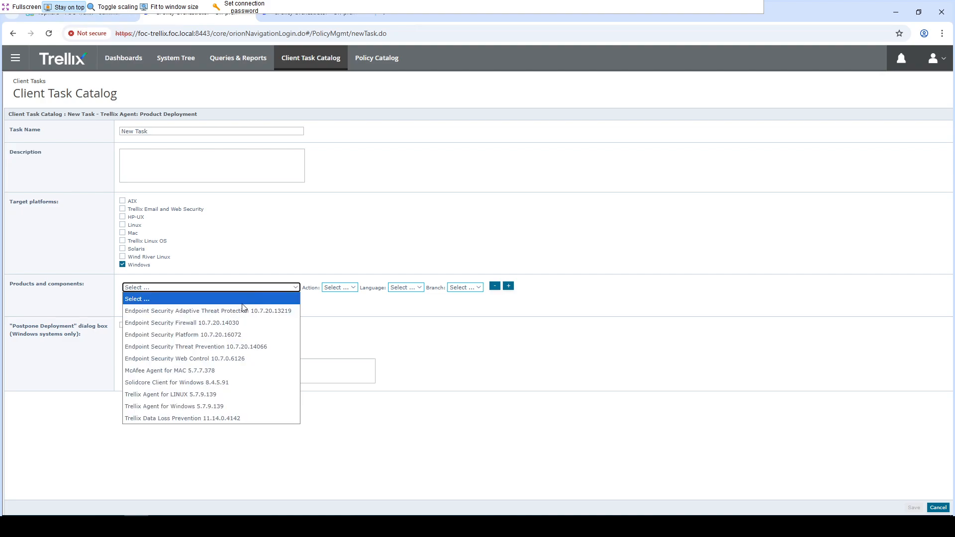
left_click(229, 384)
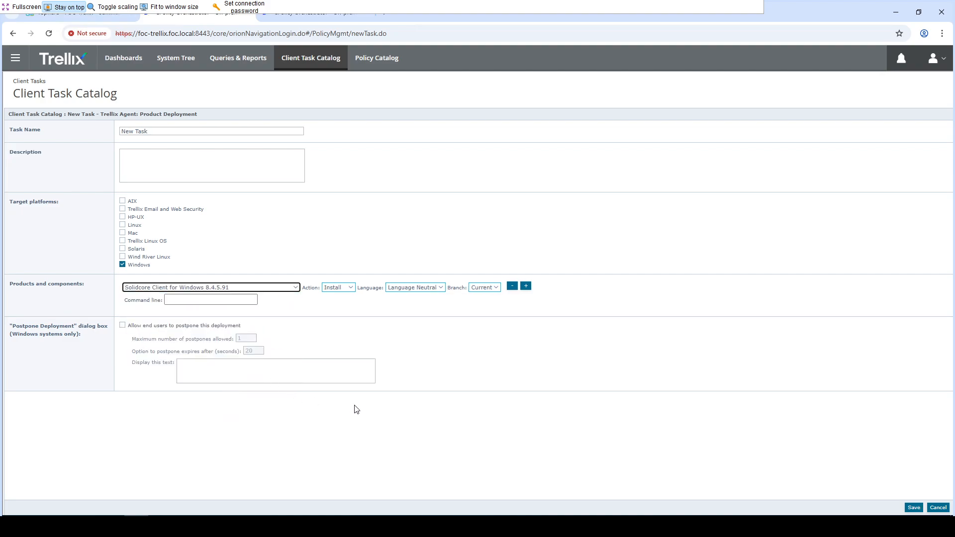
Step: Name the deployment task SolidCore Installation Package, keep its action at Install and save it
left_click(159, 130)
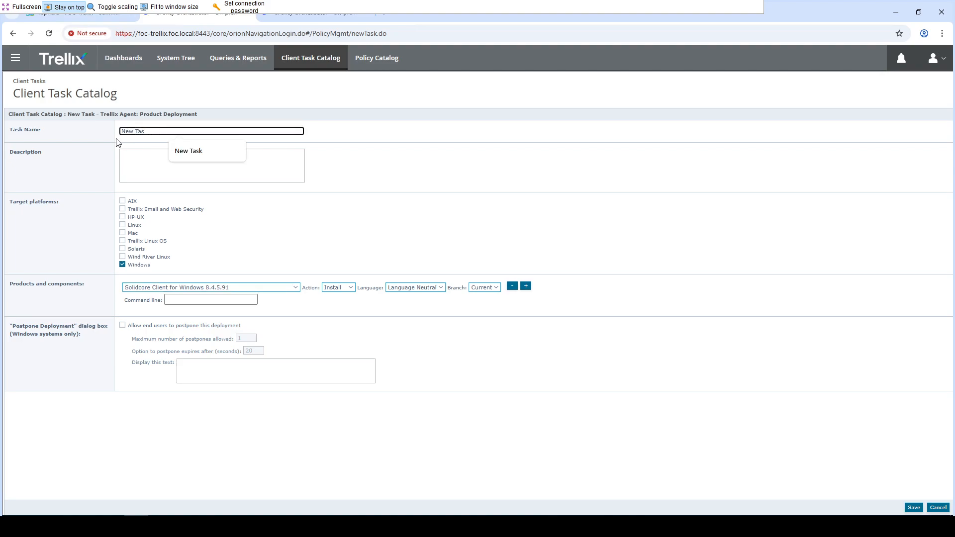
key("BackSpace")
key("BackSpace")
key("BackSpace")
key("BackSpace")
key("BackSpace")
key("BackSpace")
key("BackSpace")
key("BackSpace")
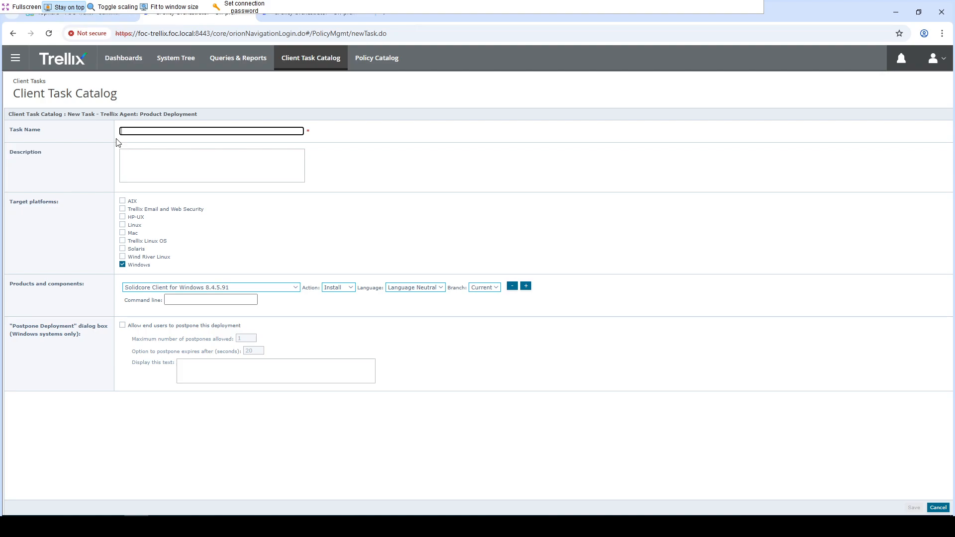
type("SolidCore Installation Package")
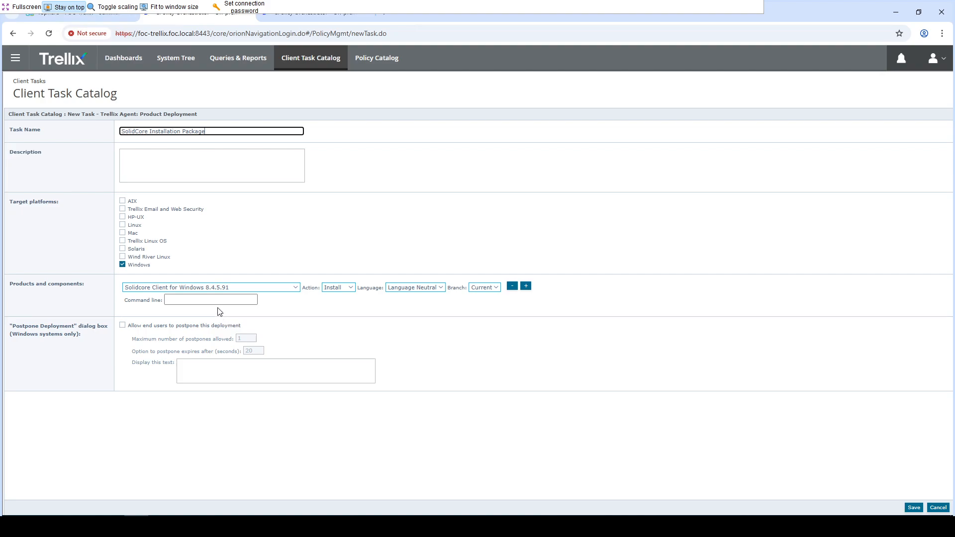
left_click(351, 288)
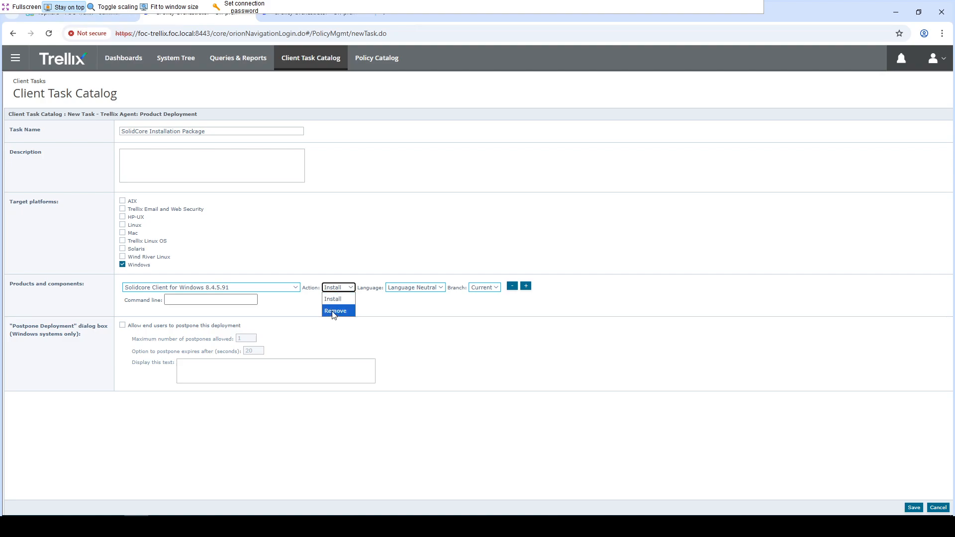
left_click(342, 299)
left_click(914, 508)
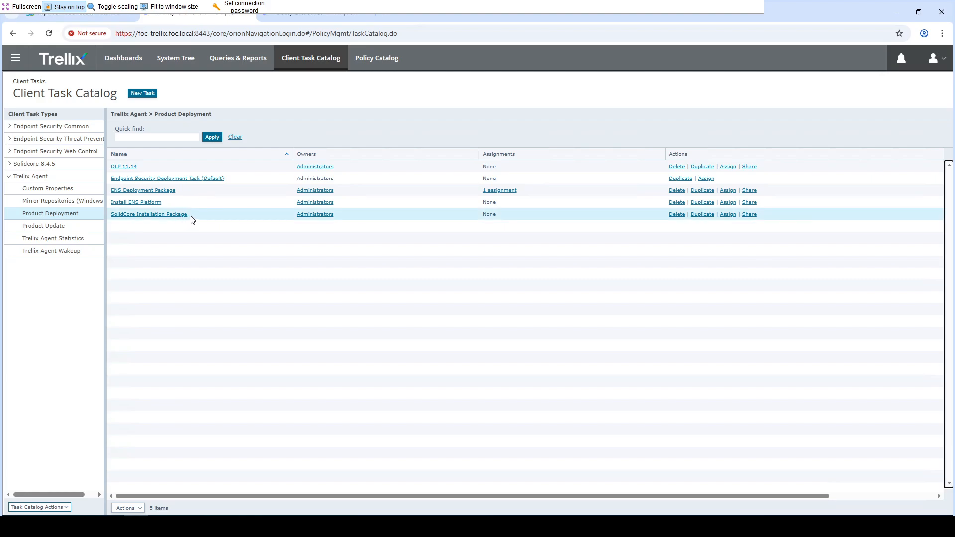
Step: Display the client tasks assigned to the Foc-AD group in the System Tree and review the available preset filters
left_click(199, 67)
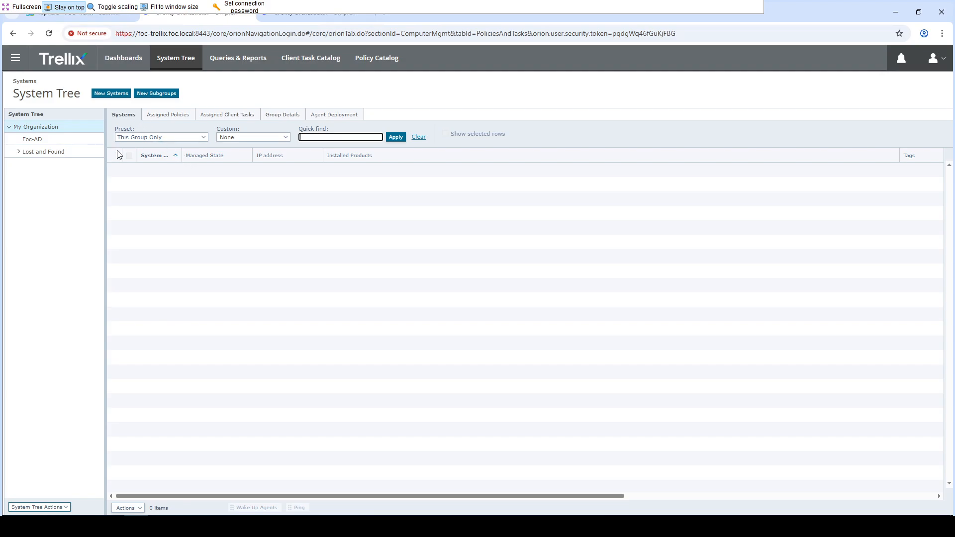
left_click(38, 140)
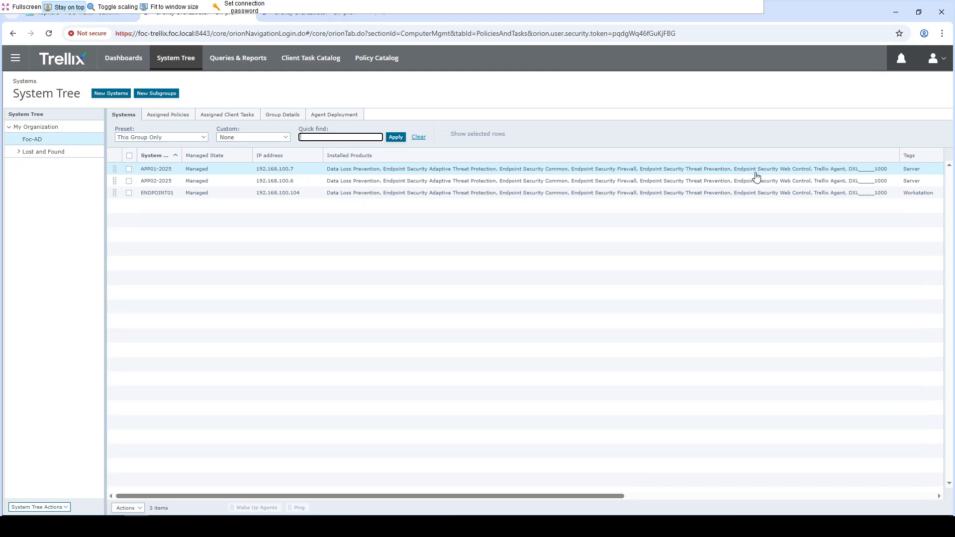
left_click(222, 114)
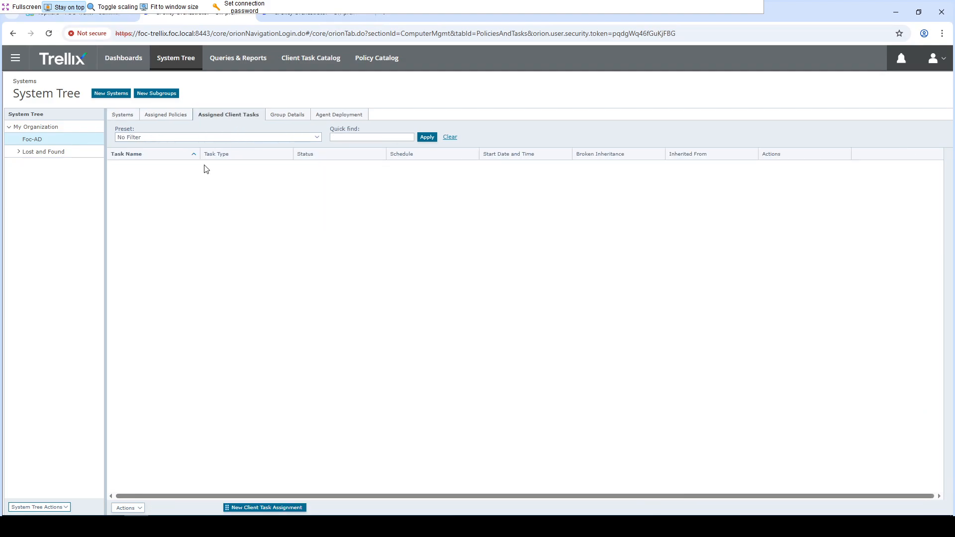
left_click(179, 137)
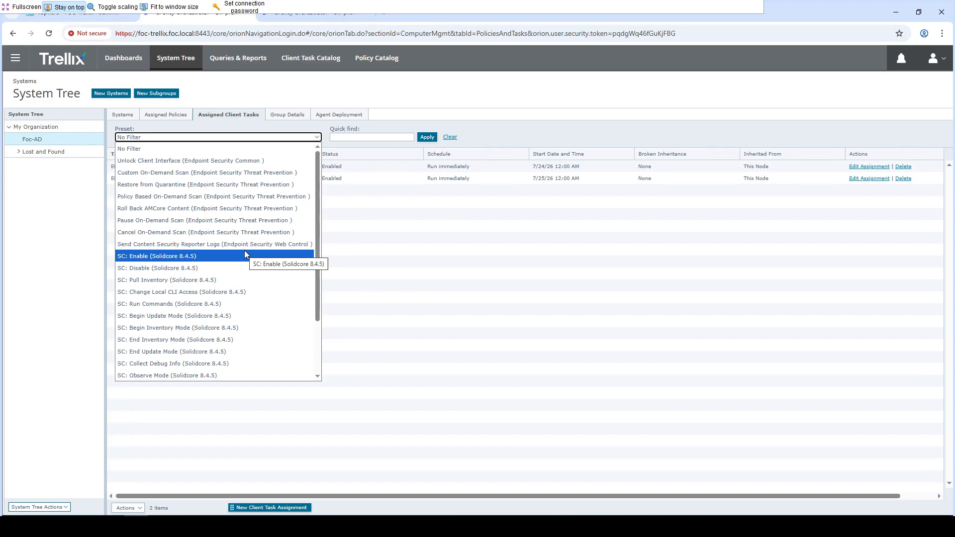
left_click(383, 245)
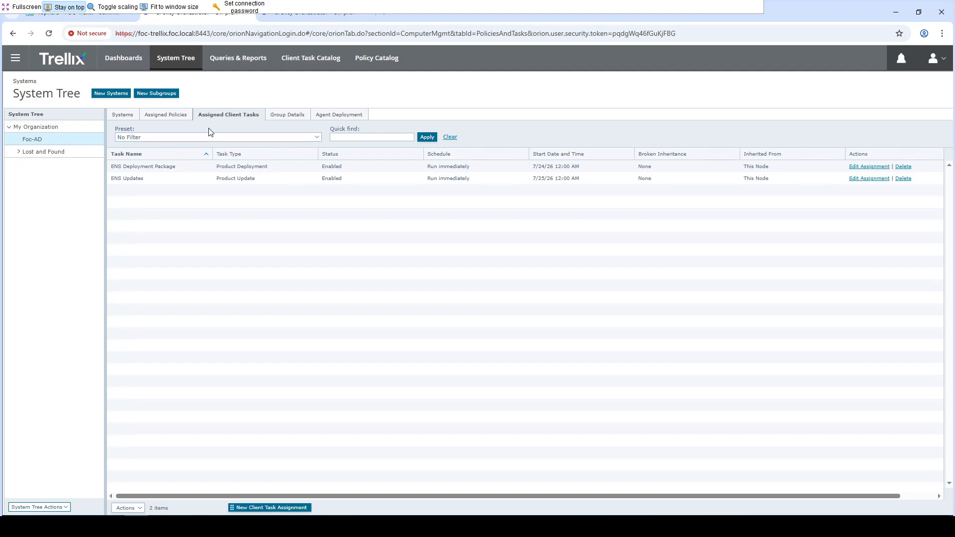
Step: Assign the Trellix Agent Product Deployment task SolidCore Installation Package to the Foc-AD group with the schedule type Run immediately
left_click(268, 508)
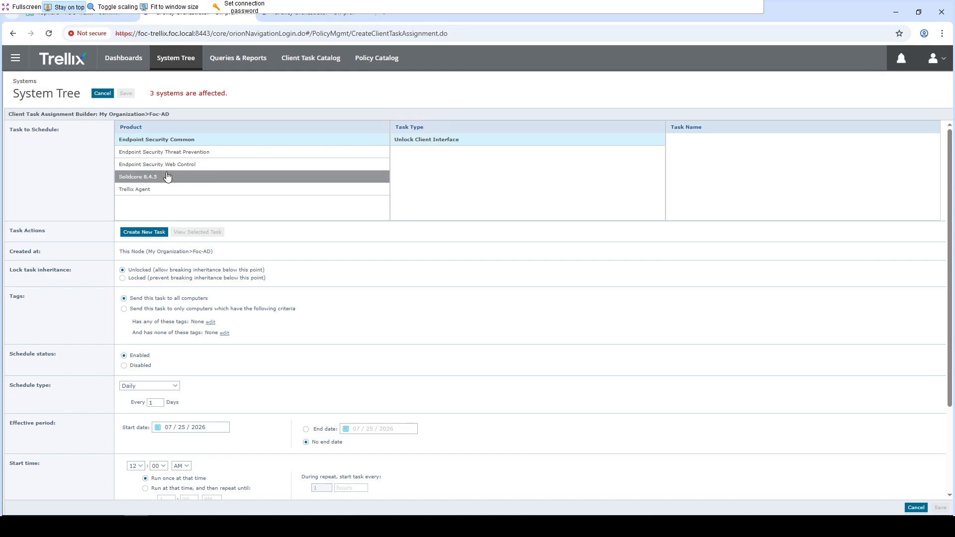
left_click(151, 191)
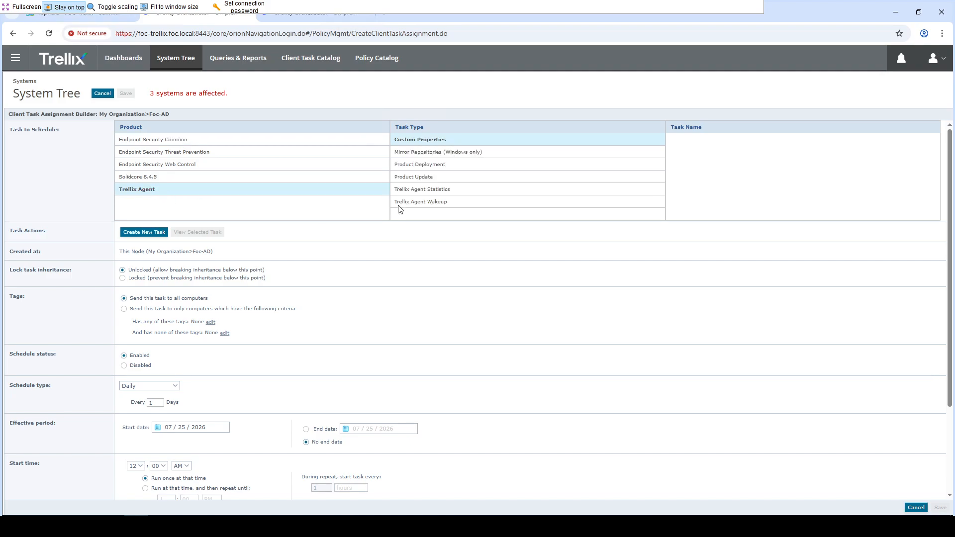
left_click(453, 167)
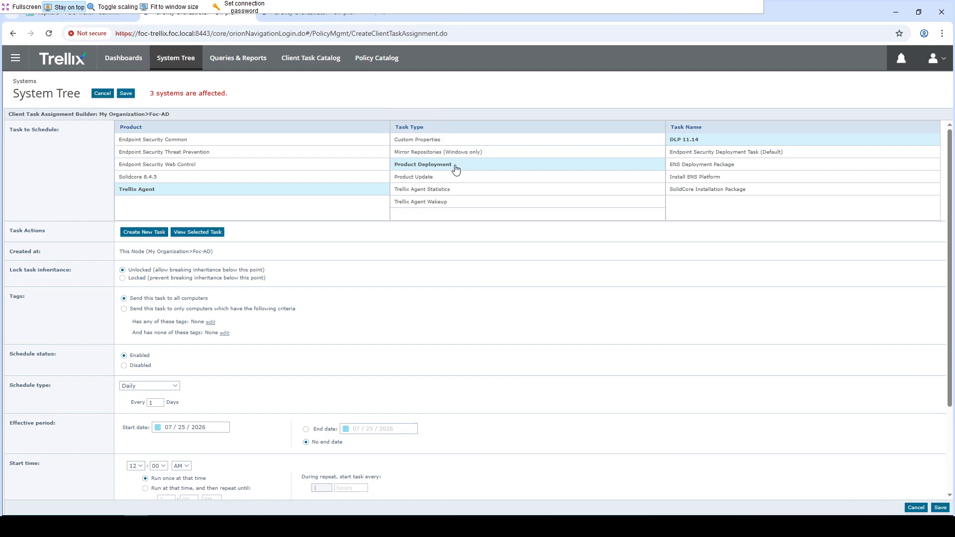
left_click(749, 191)
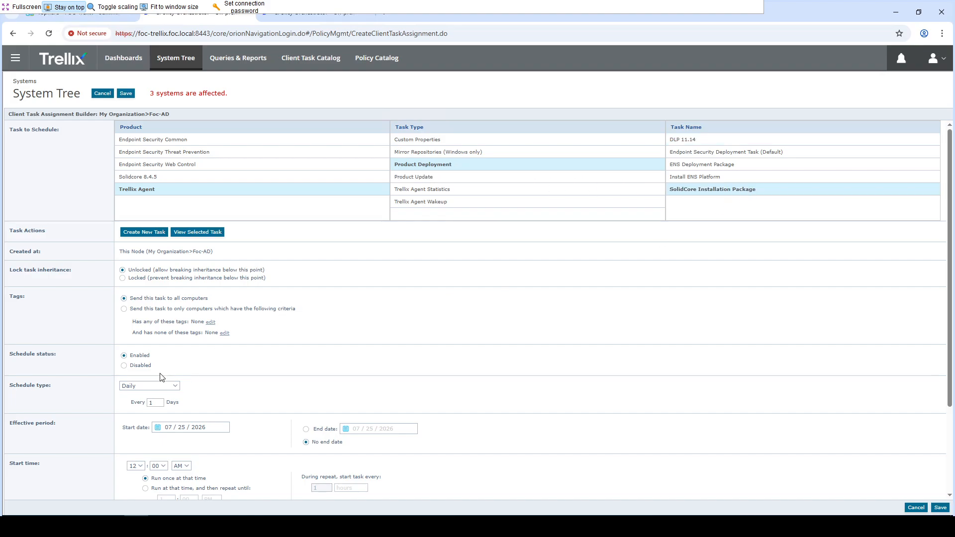
left_click(162, 387)
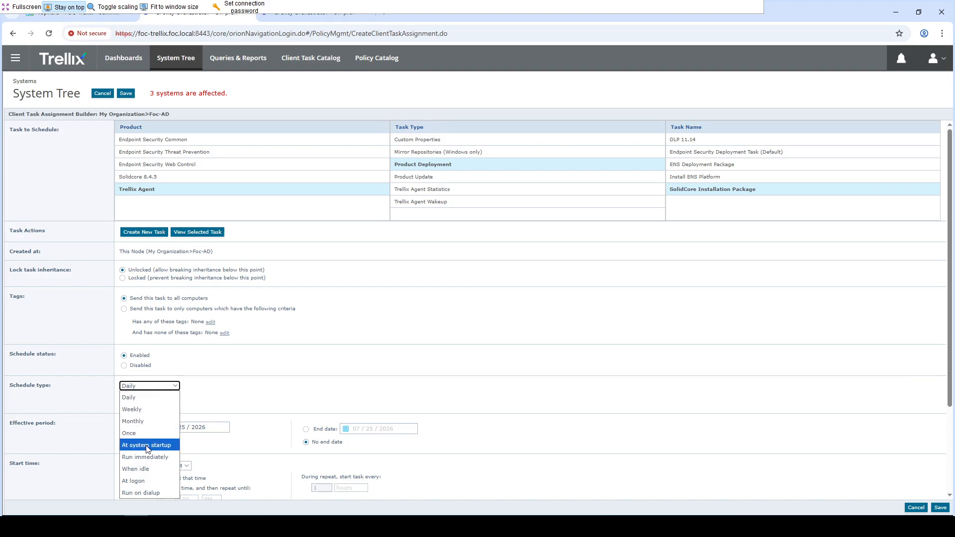
left_click(146, 457)
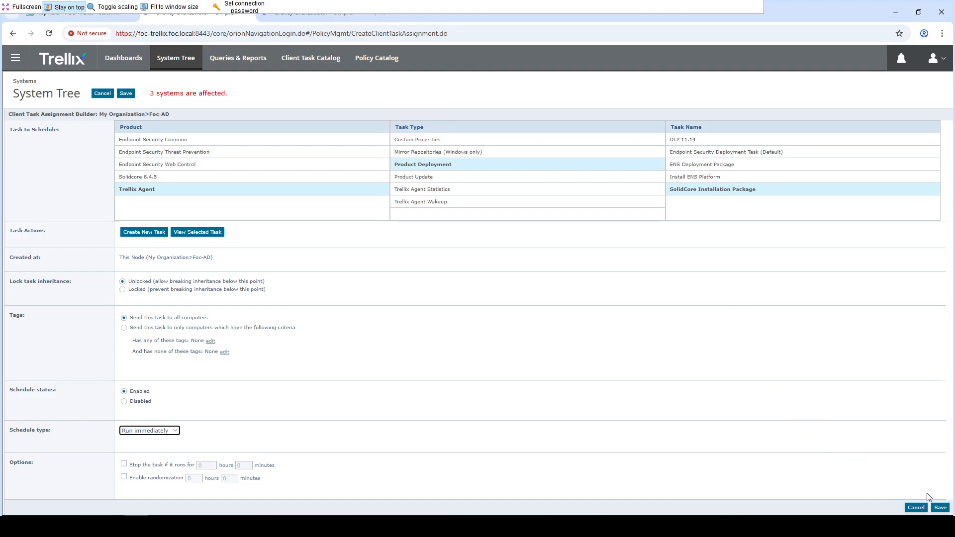
left_click(941, 509)
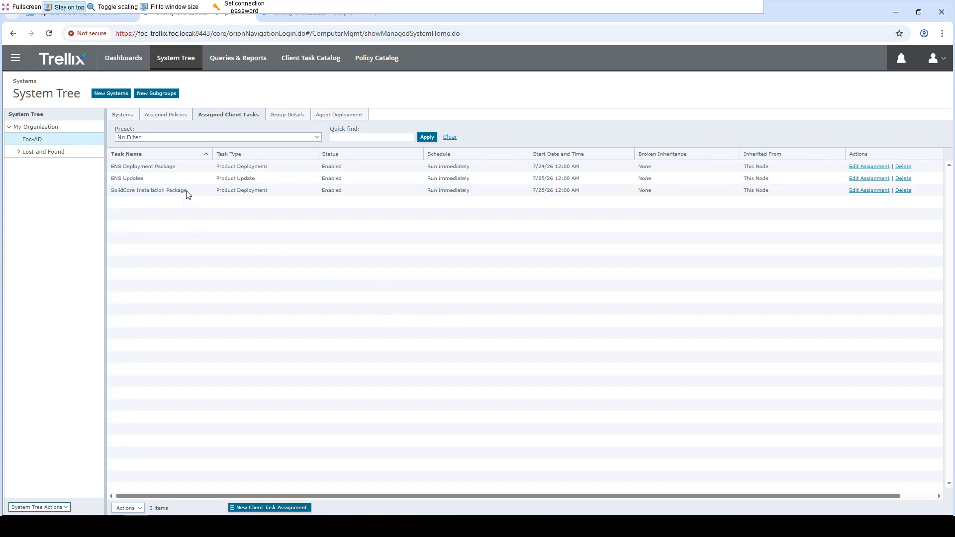
left_click(258, 510)
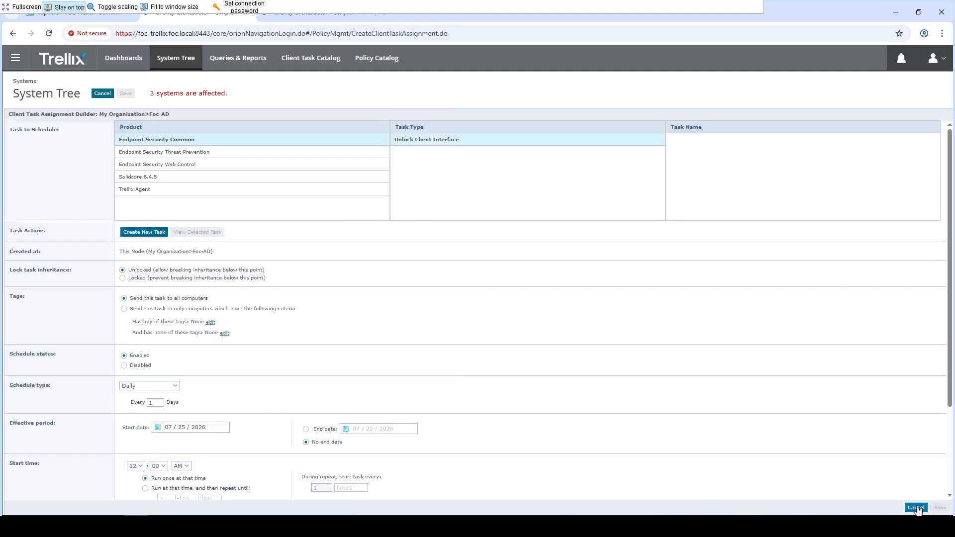
left_click(916, 508)
Step: Send an agent wake-up call to all systems in Foc-AD, retrieving all properties and forcing a complete policy and task update
left_click(133, 116)
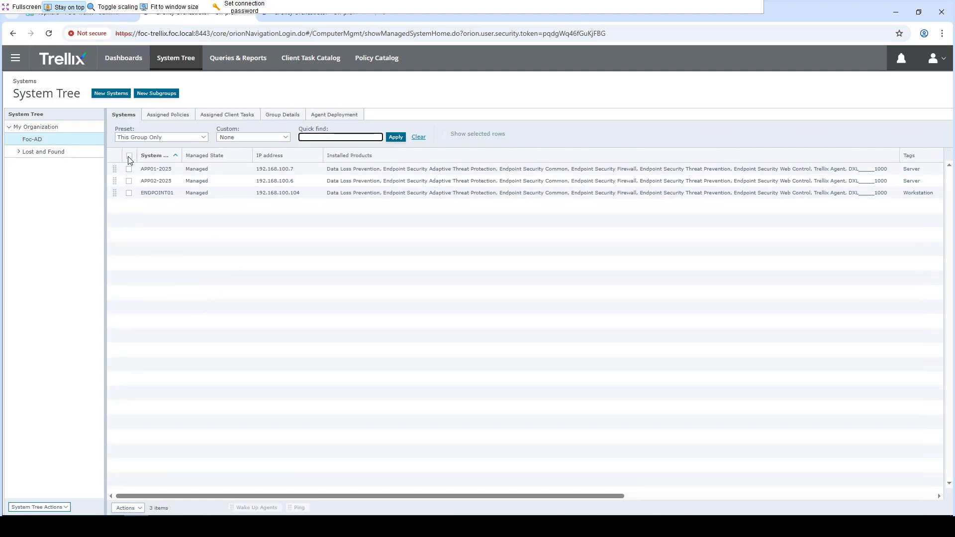
left_click(129, 156)
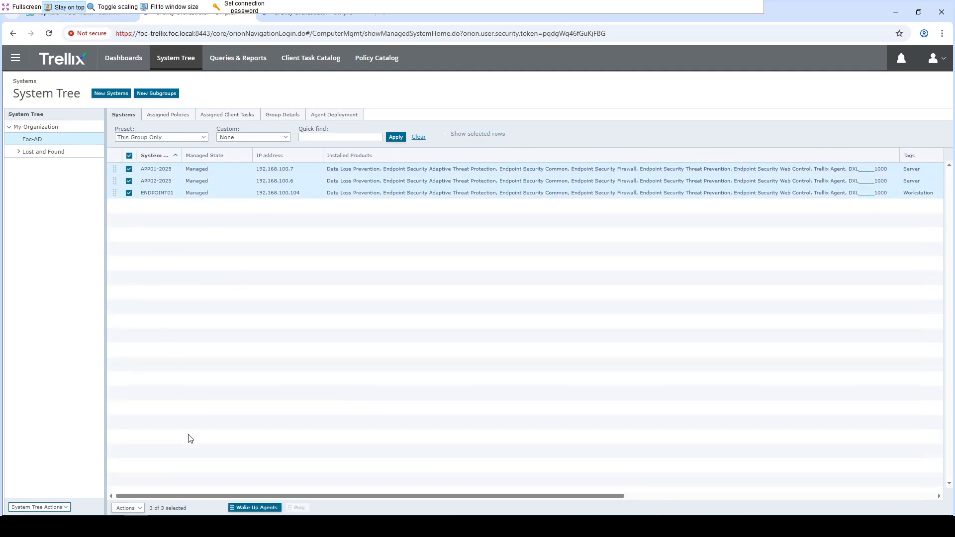
left_click(238, 508)
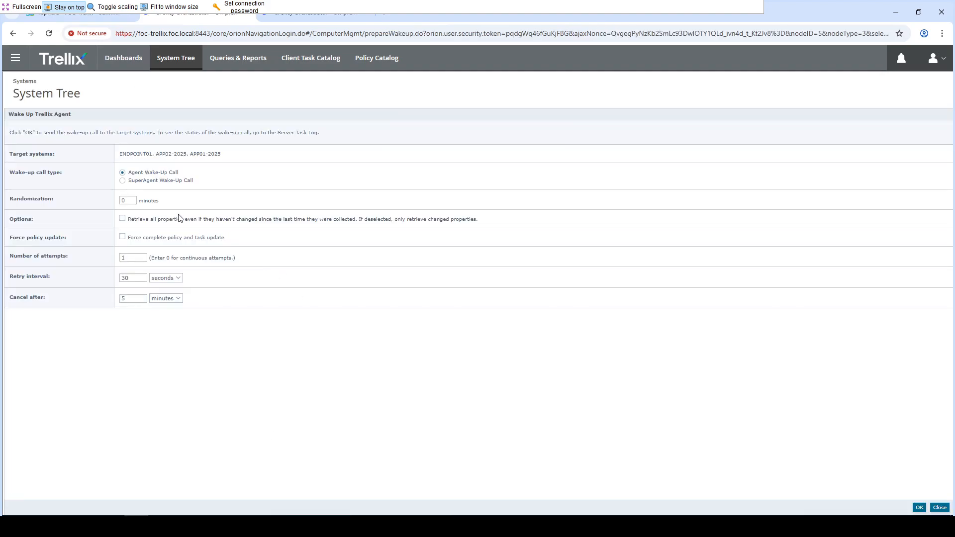
left_click(180, 219)
left_click(198, 239)
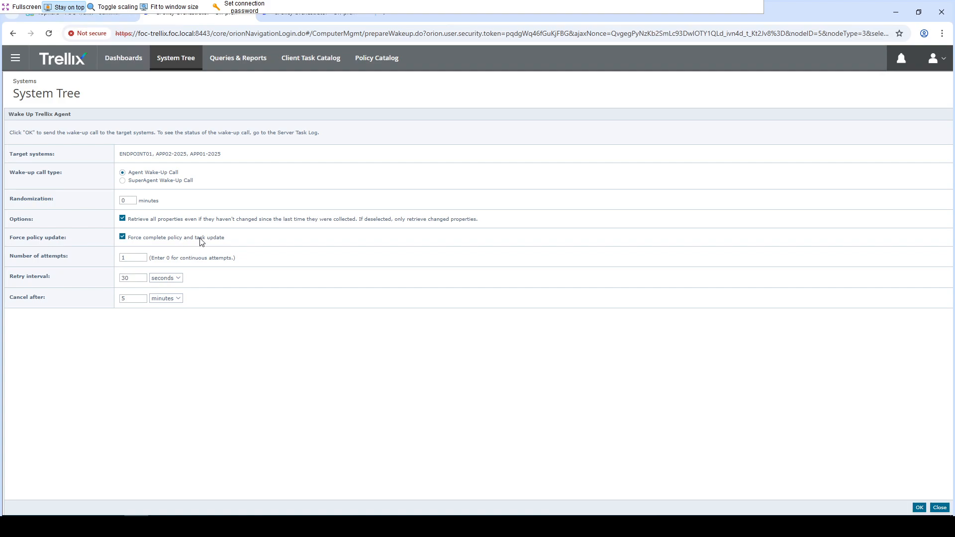
left_click(920, 508)
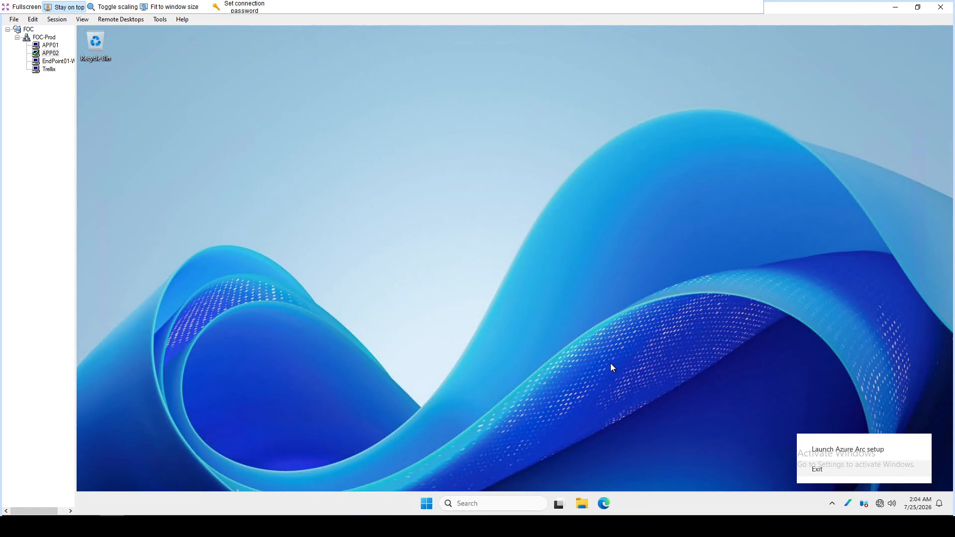
Step: Examine the SolidCore deployment entries in the Trellix Agent Status Monitor on the remote servers APP02 and APP01
right_click(849, 504)
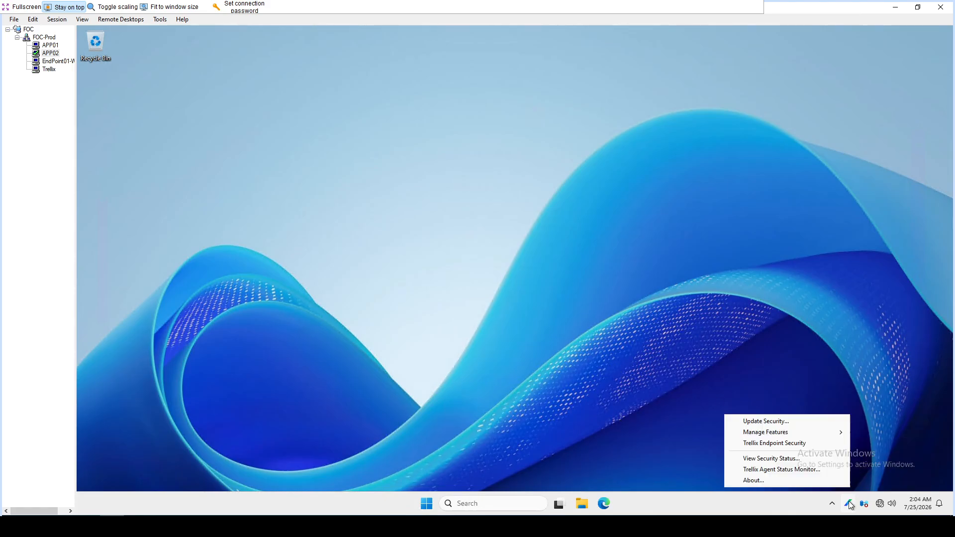
left_click(823, 470)
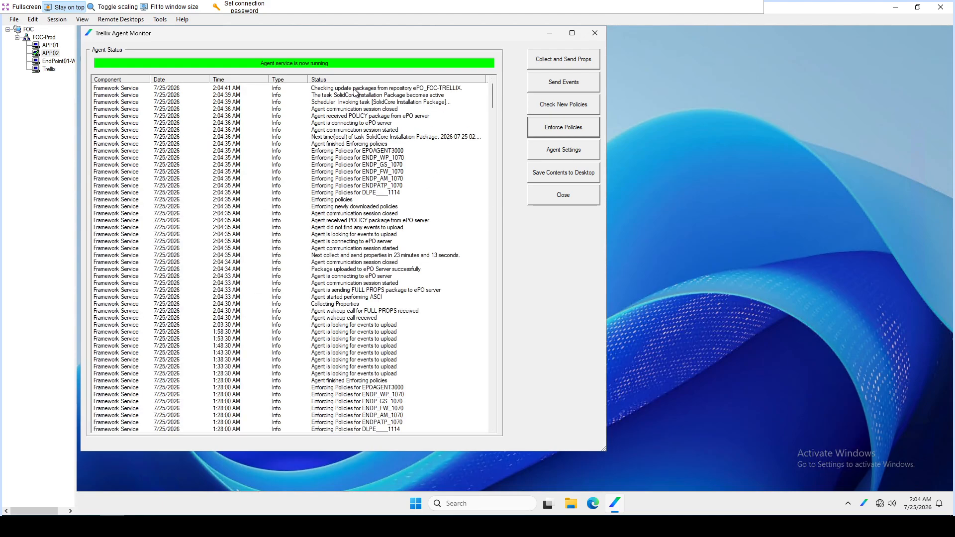
left_click(350, 91)
left_click(351, 129)
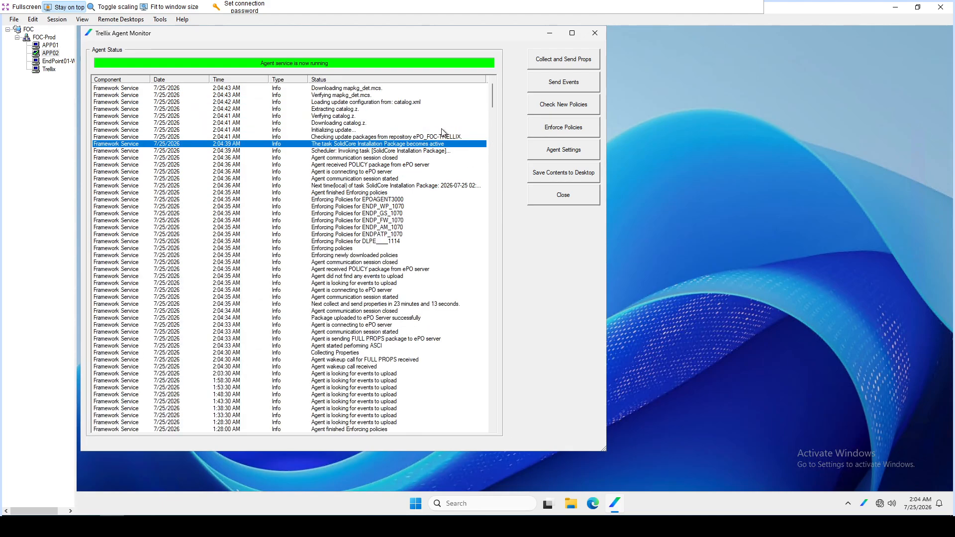
left_click(46, 46)
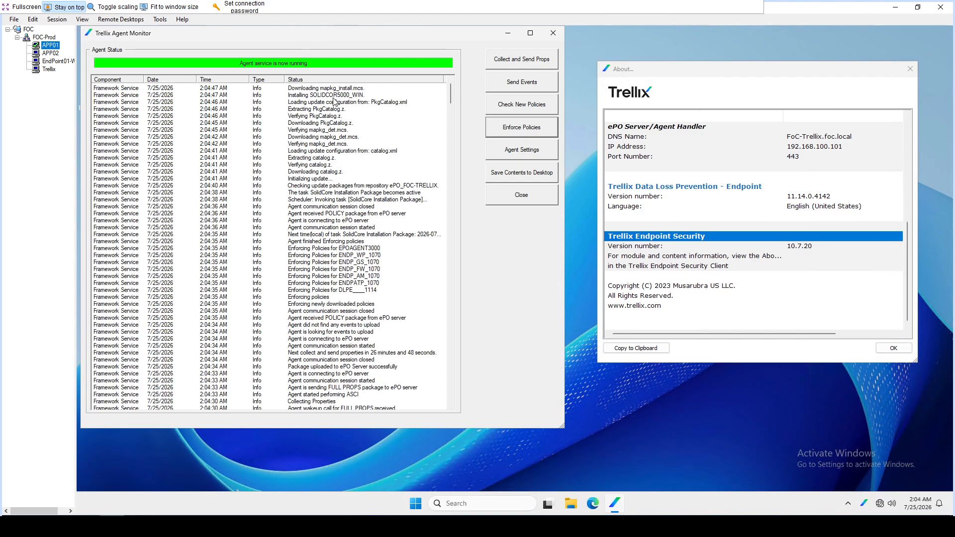
left_click(329, 96)
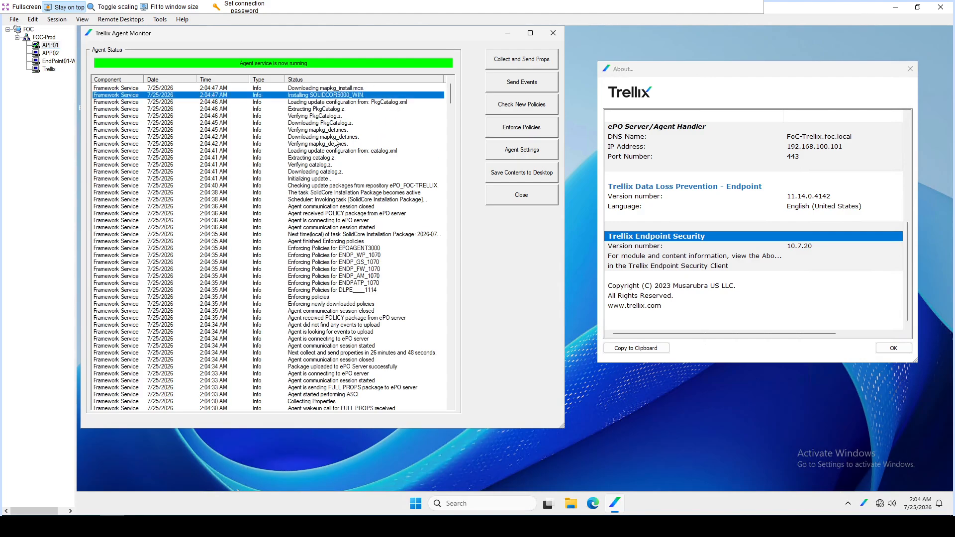
Step: Open the Trellix Agent Status Monitor on EndPoint01-Win11 and examine the SolidCore Installation Package task entries
left_click(55, 61)
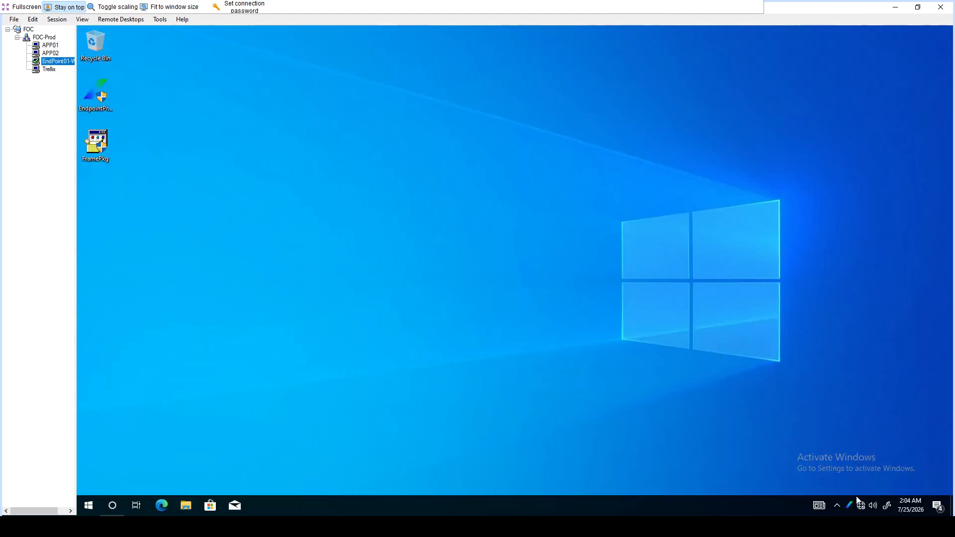
right_click(849, 503)
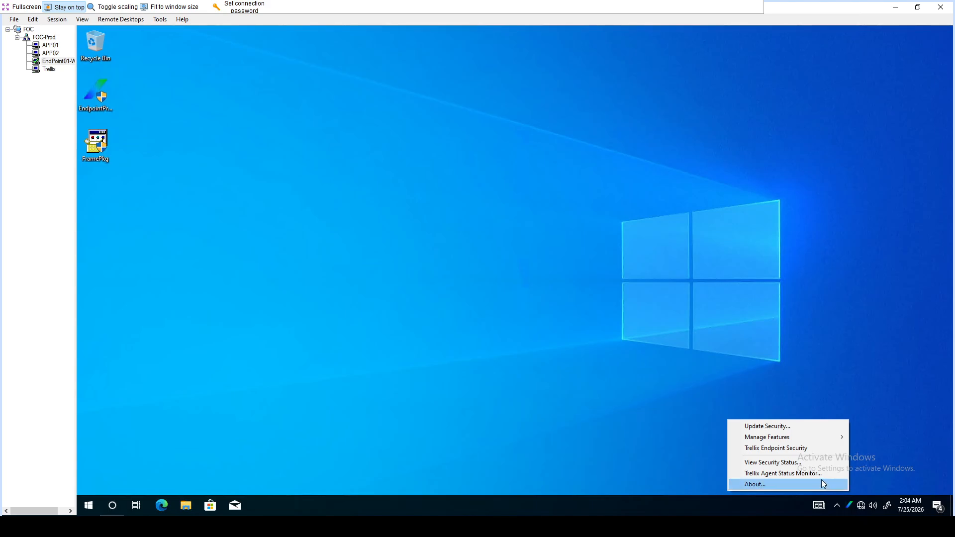
left_click(822, 474)
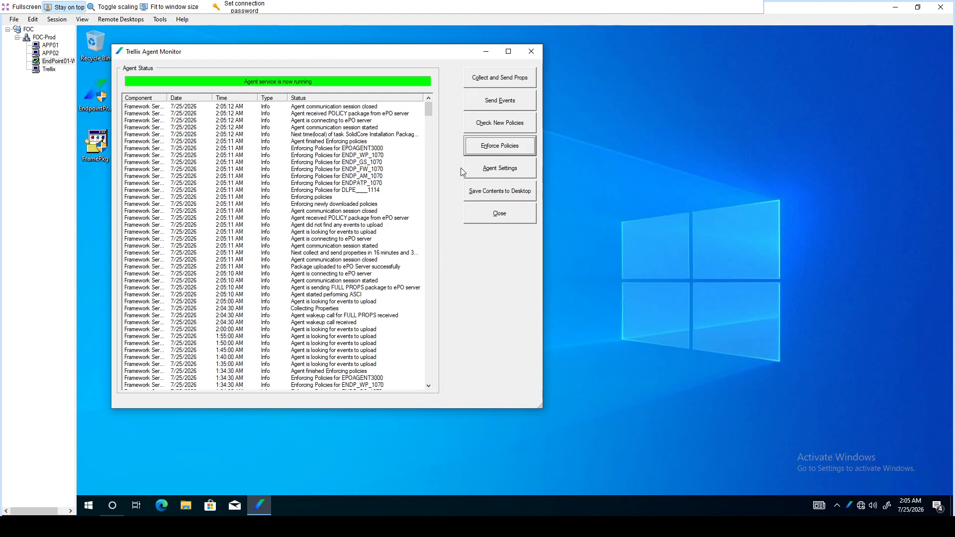
left_click(359, 135)
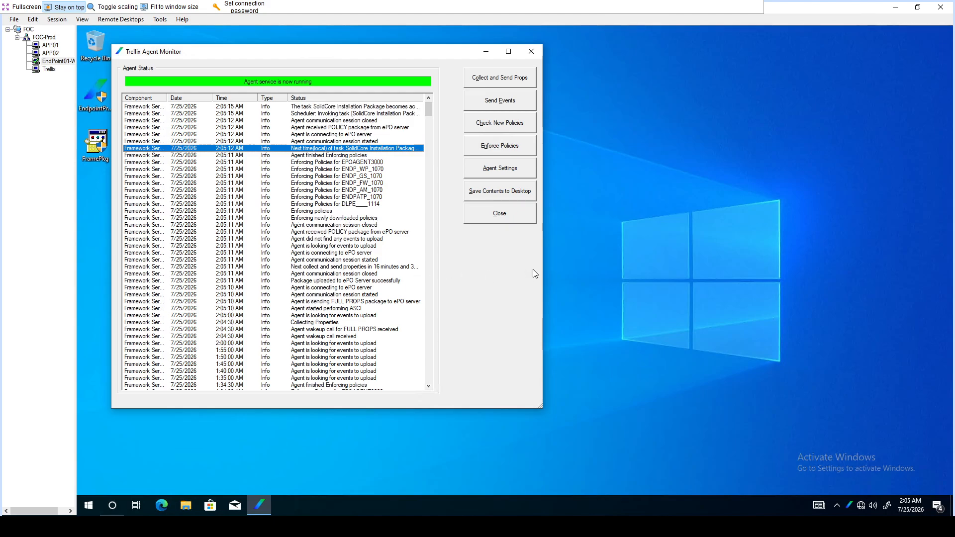
Step: Open the Trellix About information on APP02 and review which products and versions are installed
left_click(50, 45)
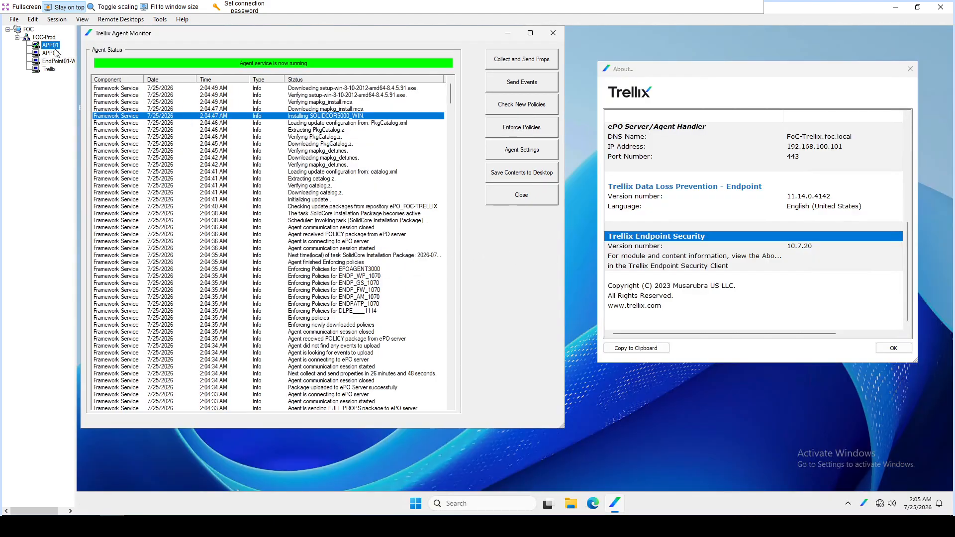
left_click(55, 53)
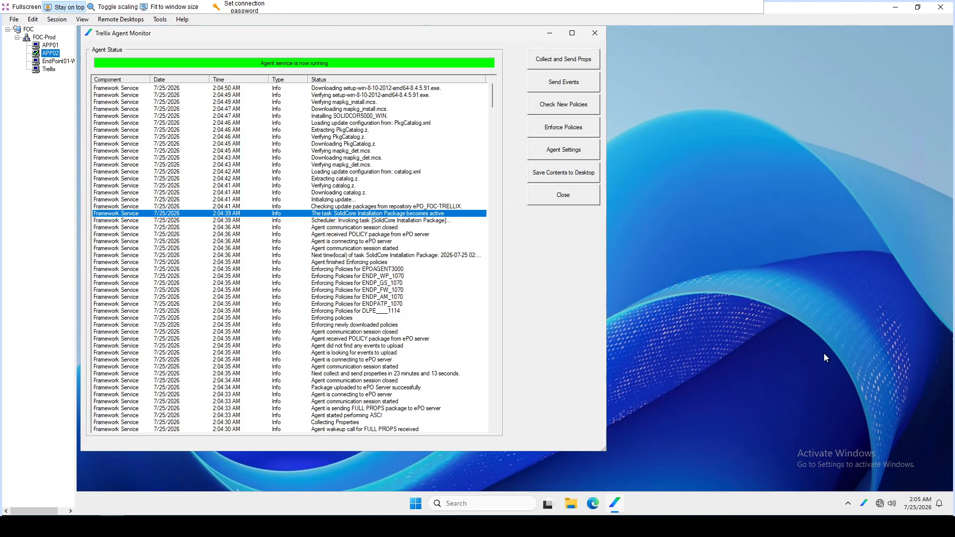
right_click(864, 504)
left_click(831, 477)
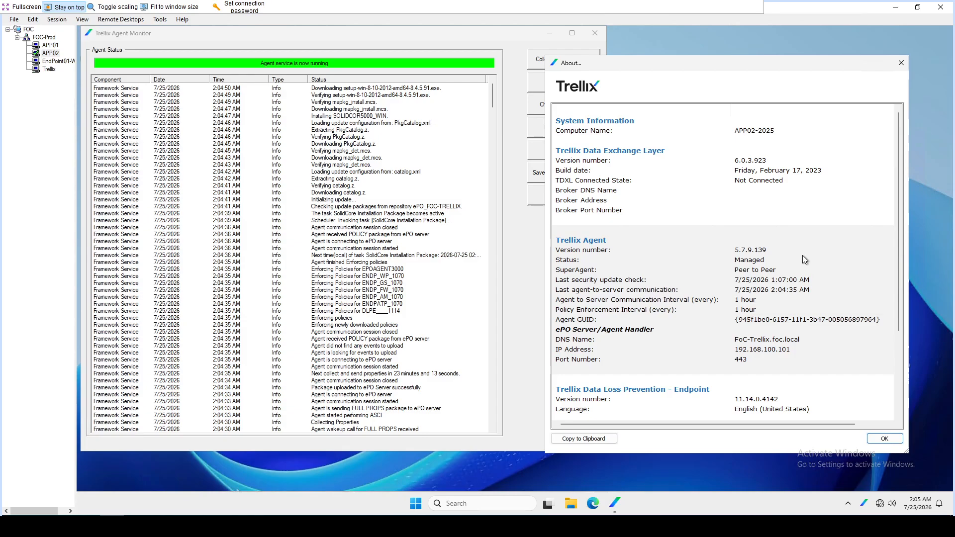
scroll(729, 273, "down", 4)
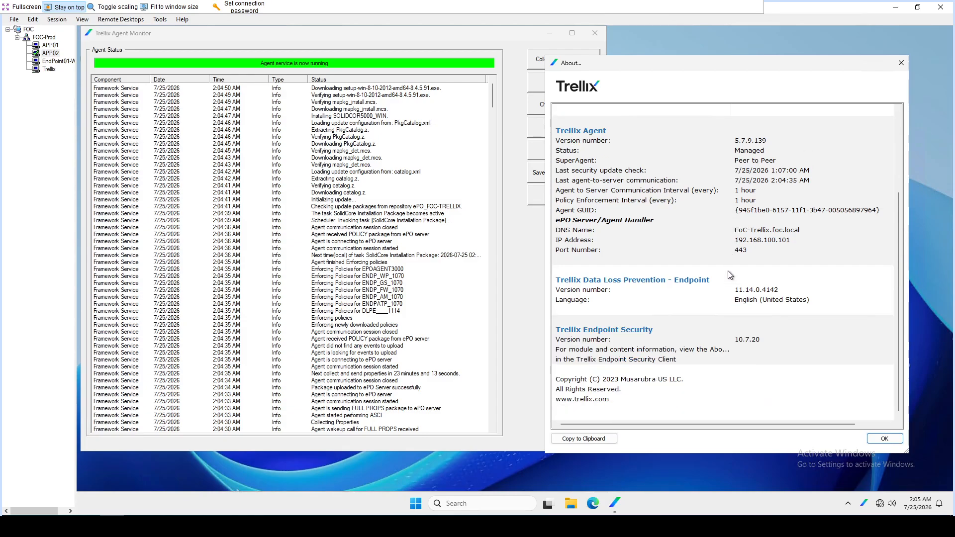
scroll(730, 275, "up", 4)
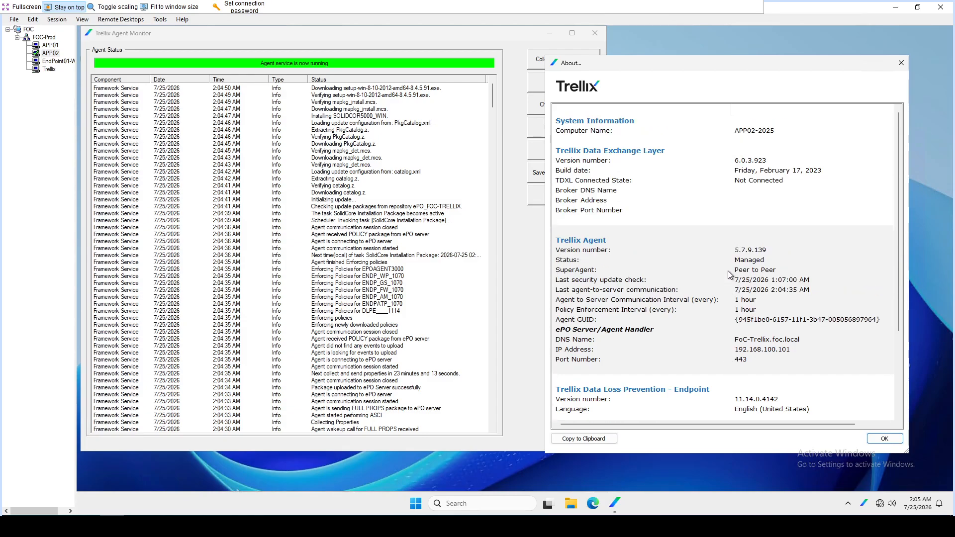
Step: Check APP02's newest SolidCore setup download entry in the agent monitor against the Trellix Agent details in the About information
left_click(384, 89)
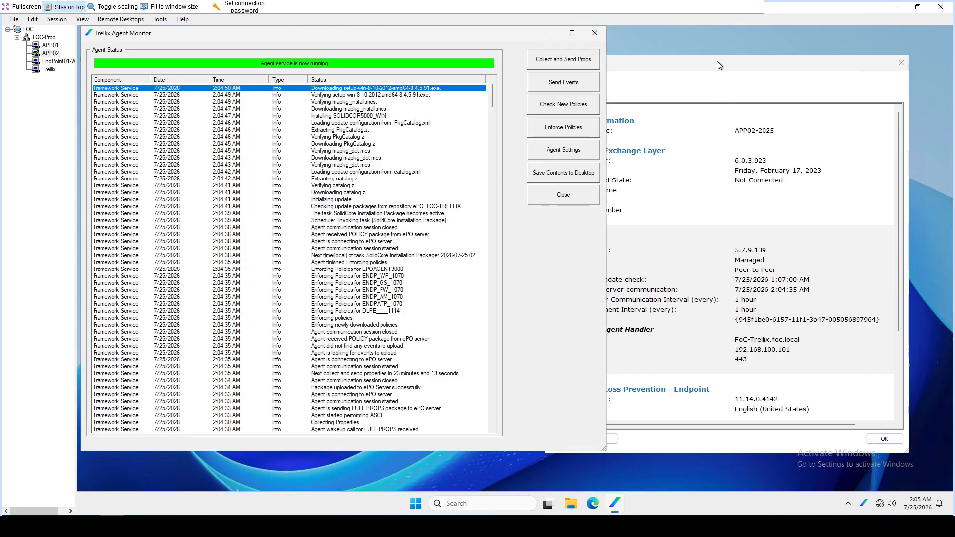
left_click(699, 67)
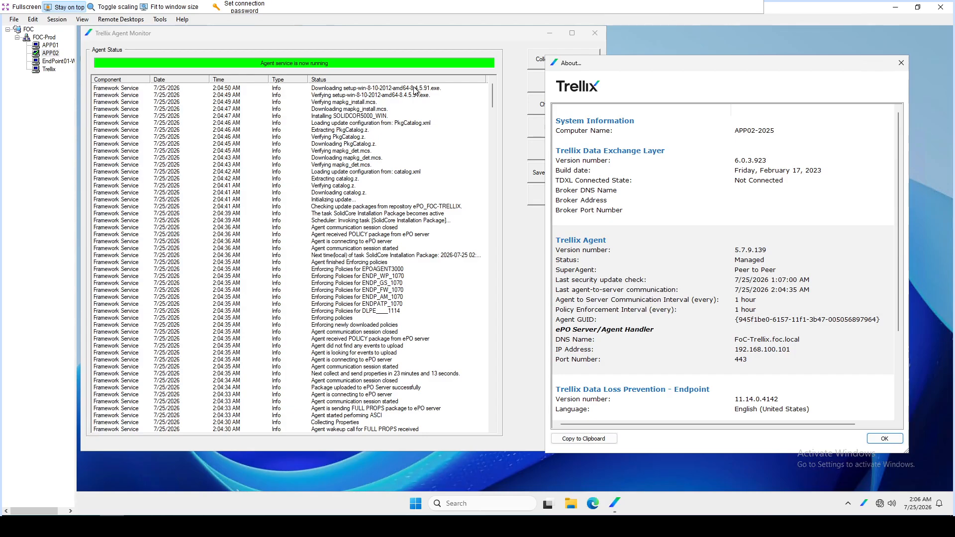
left_click(760, 264)
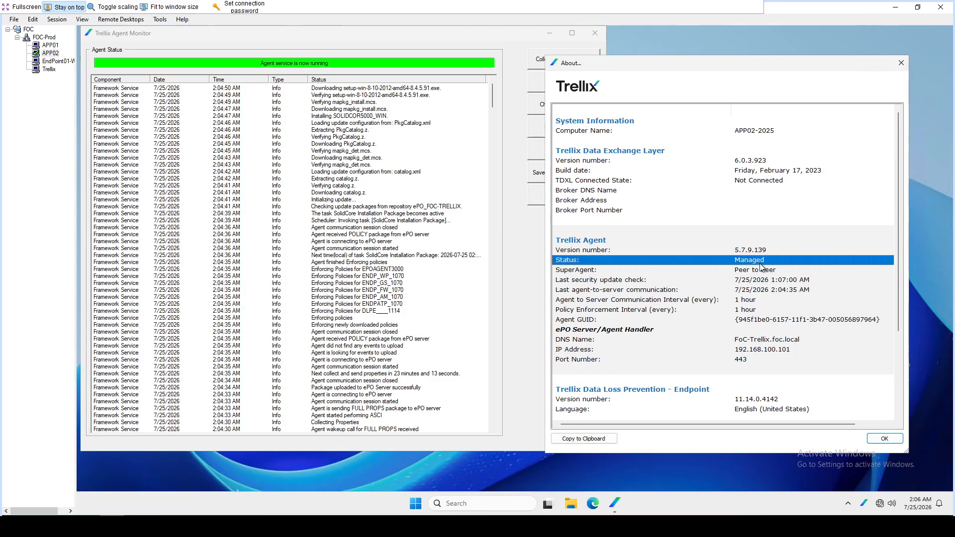
right_click(674, 72)
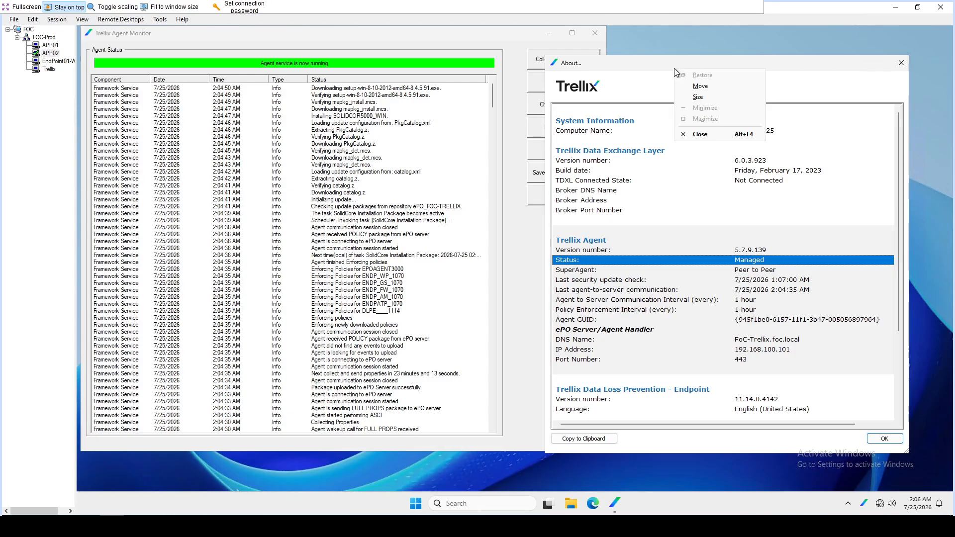
left_click(678, 48)
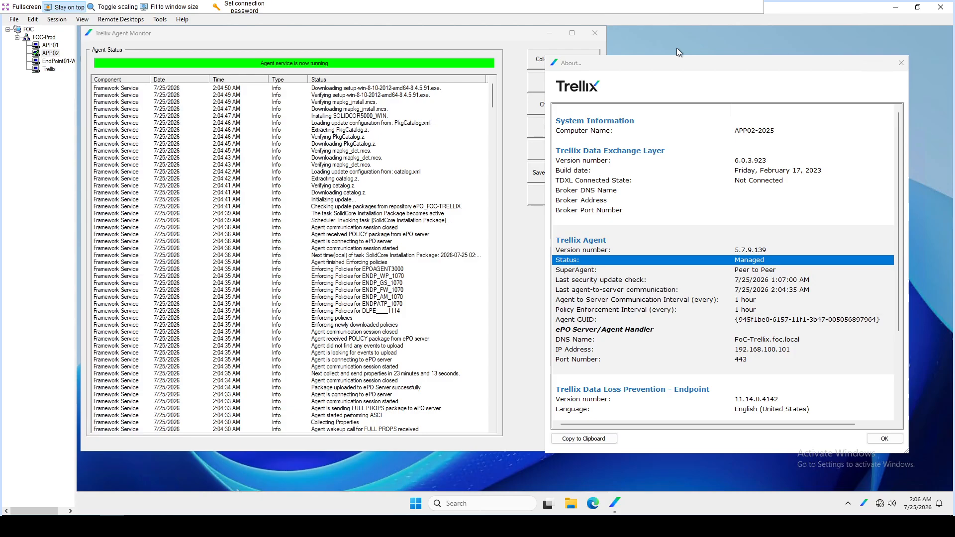
left_click(674, 63)
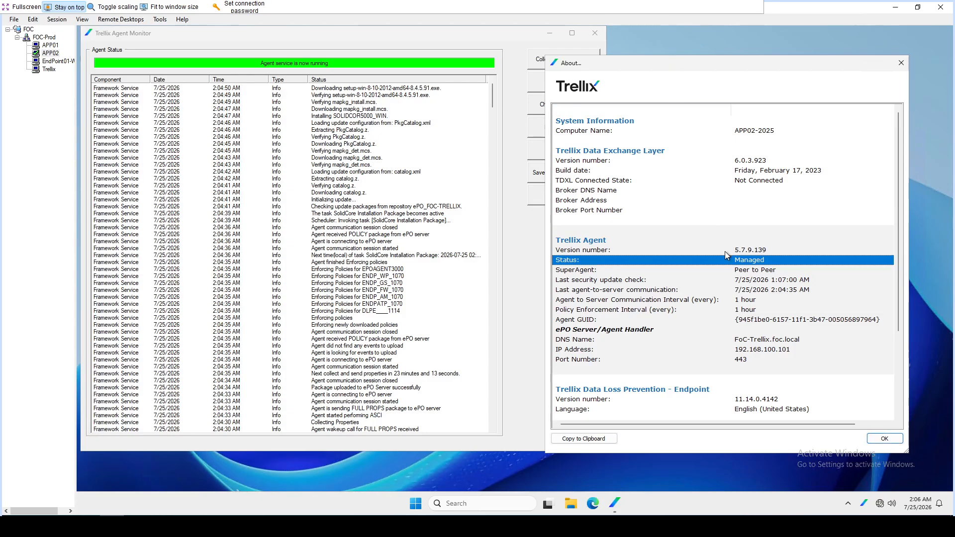
left_click(426, 90)
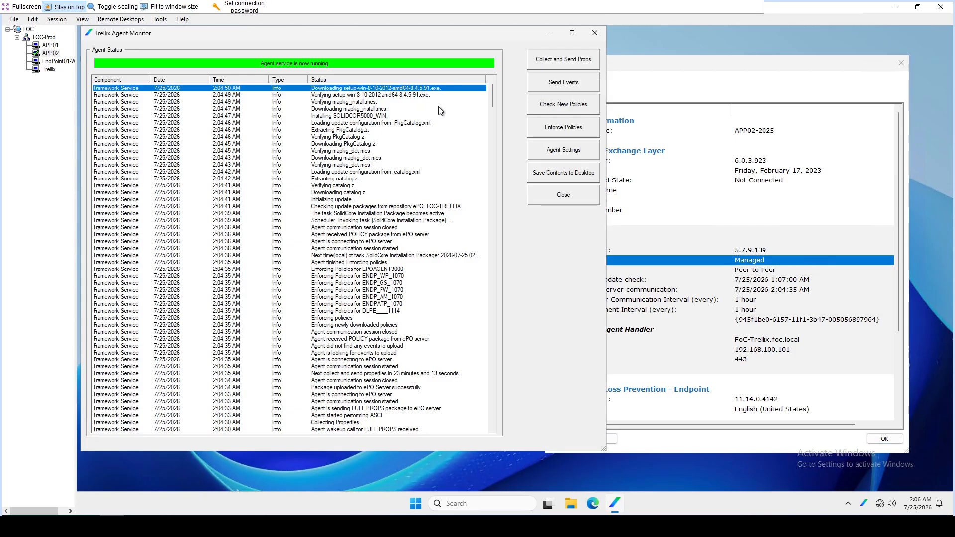
Step: Check the newest SolidCore setup download entry in the agent monitors on APP01 and EndPoint01-Win11
left_click(52, 45)
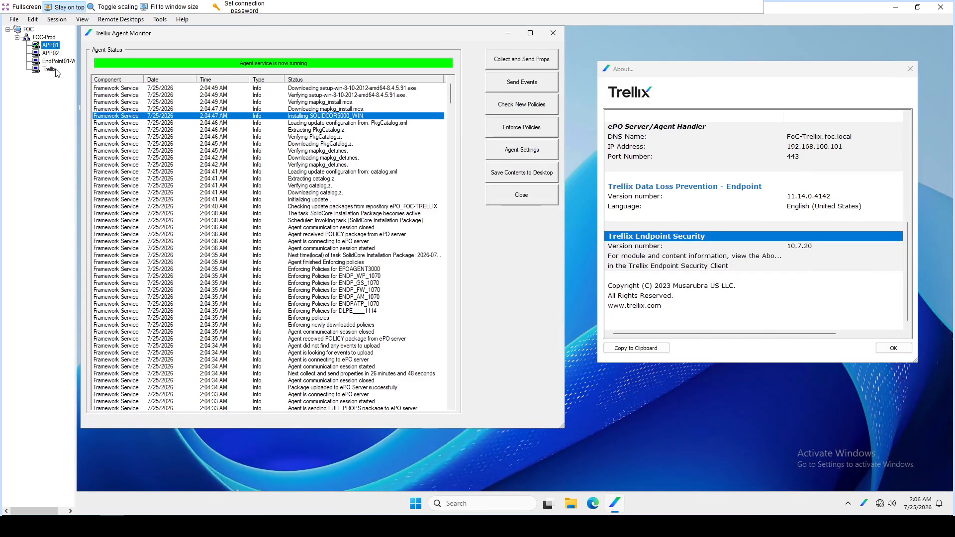
left_click(350, 89)
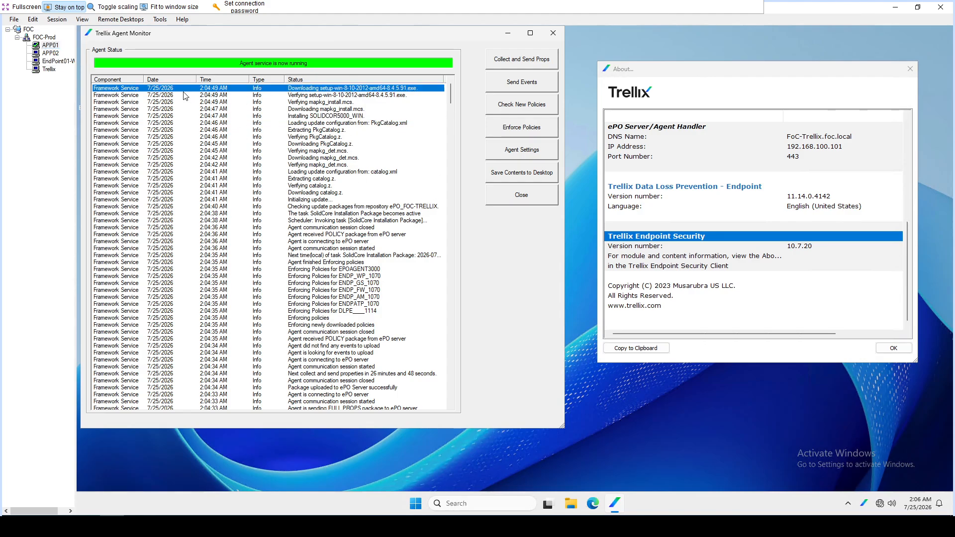
left_click(56, 61)
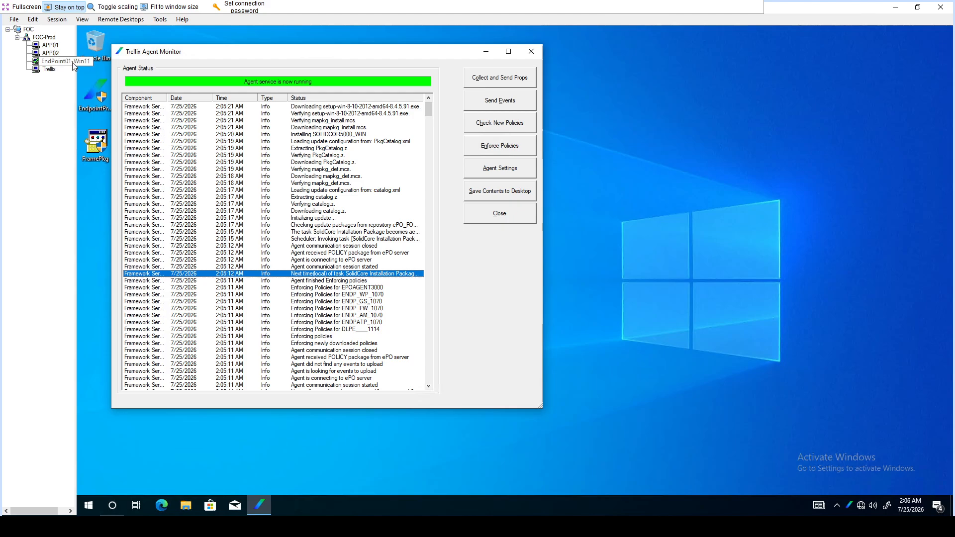
left_click(366, 107)
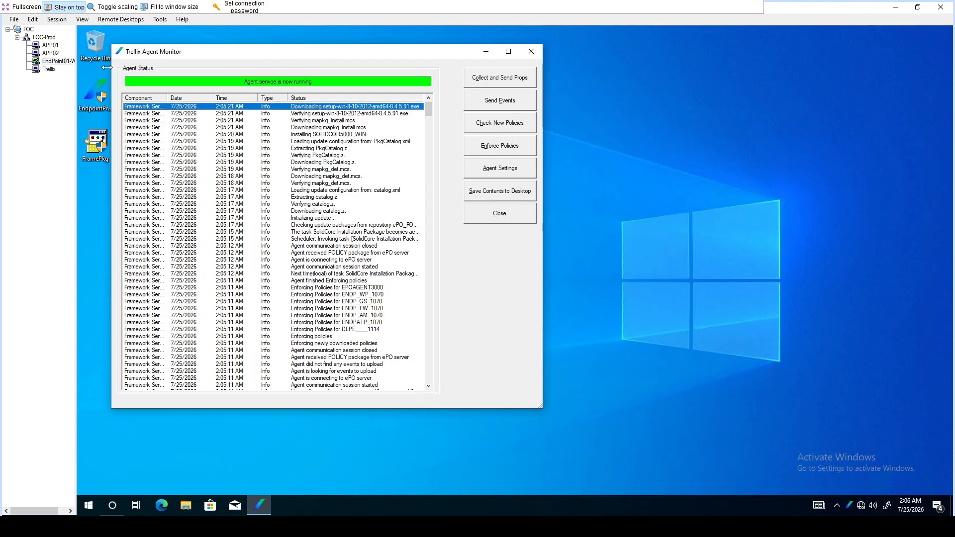
Step: Check the Trellix security status on APP01 and review the installed products in its About information
left_click(50, 44)
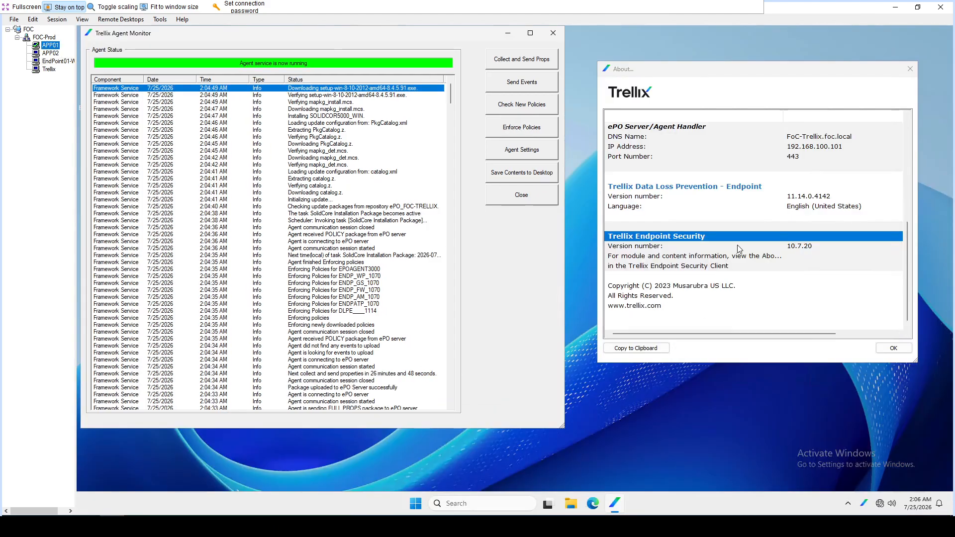
scroll(739, 249, "up", 8)
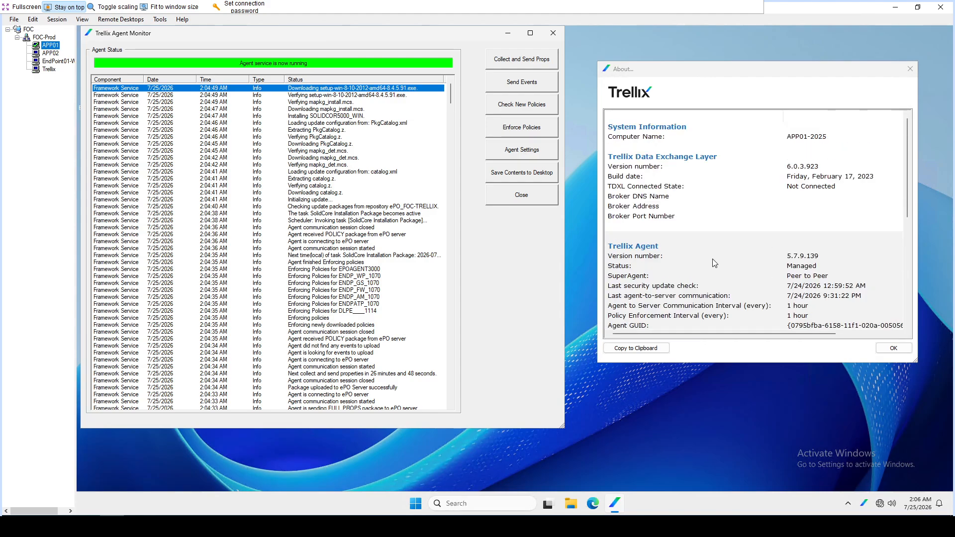
right_click(864, 503)
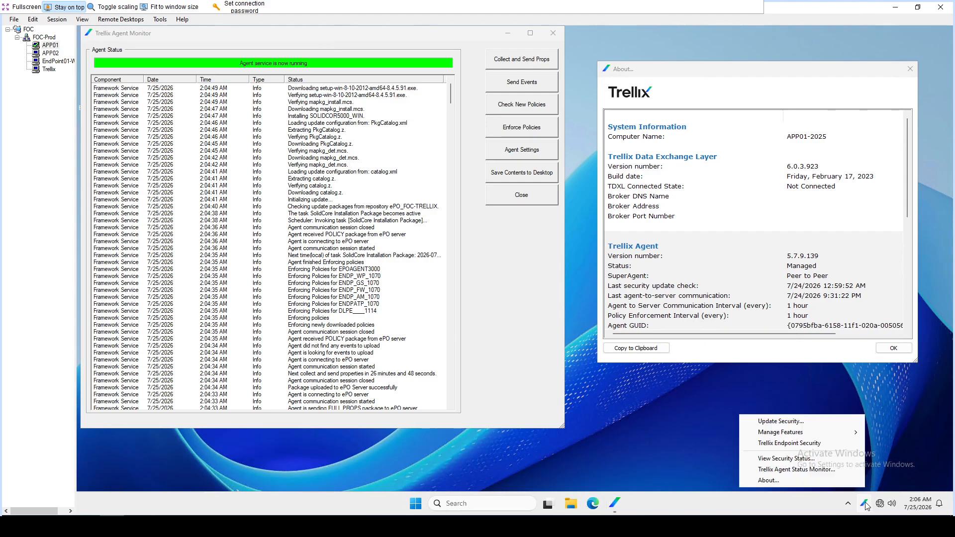
left_click(819, 458)
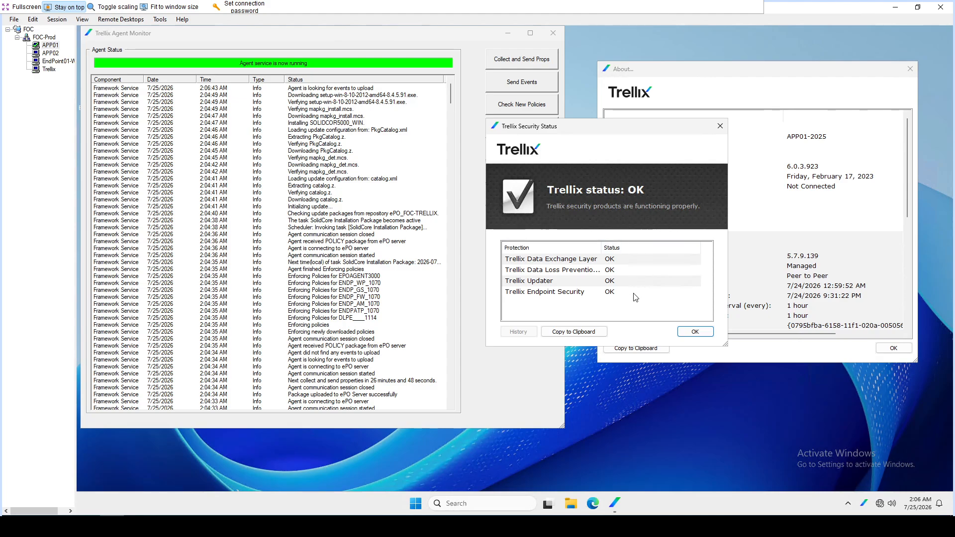
left_click(696, 332)
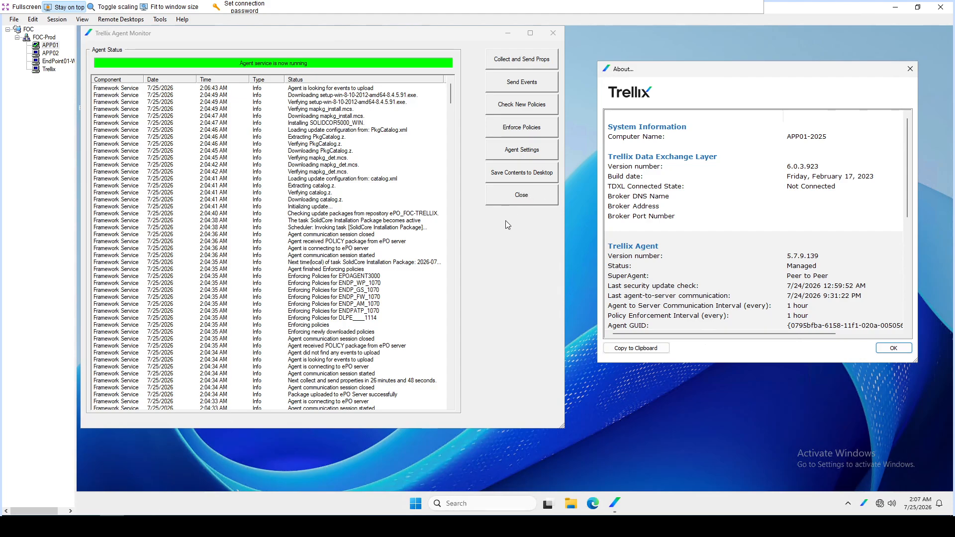
scroll(801, 186, "down", 4)
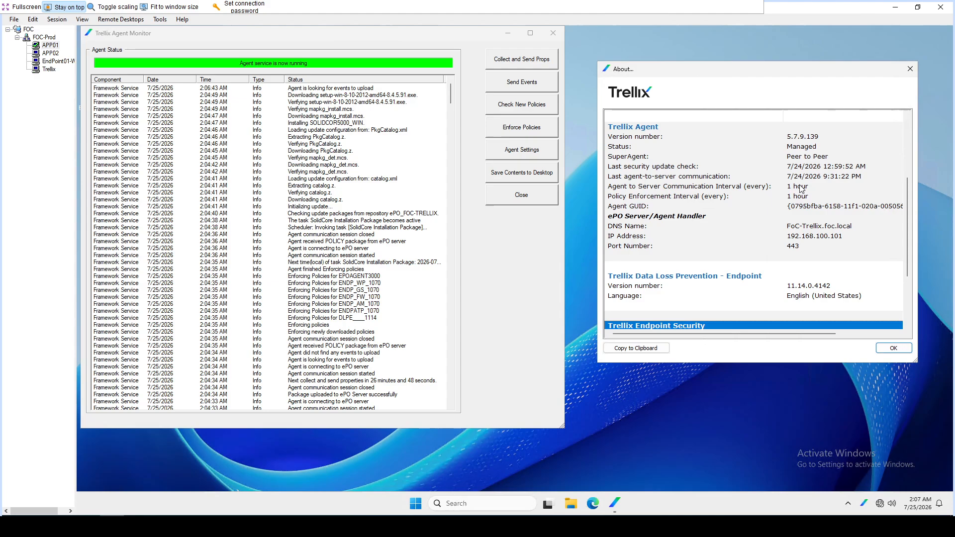
scroll(801, 188, "down", 3)
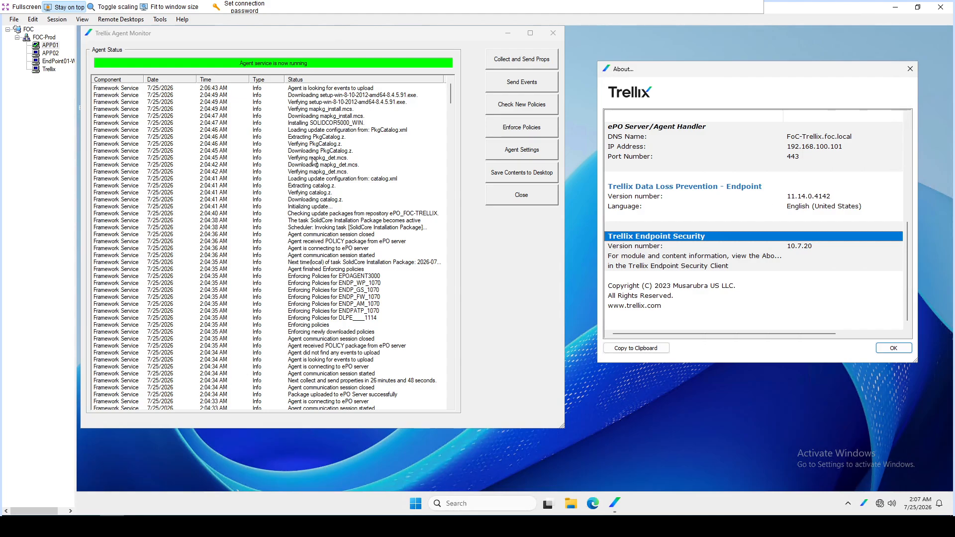
Step: Examine the newest SolidCore Installation Package task entries in the agent monitors on APP01, APP02 and EndPoint01-Win11
mouse_move(209, 526)
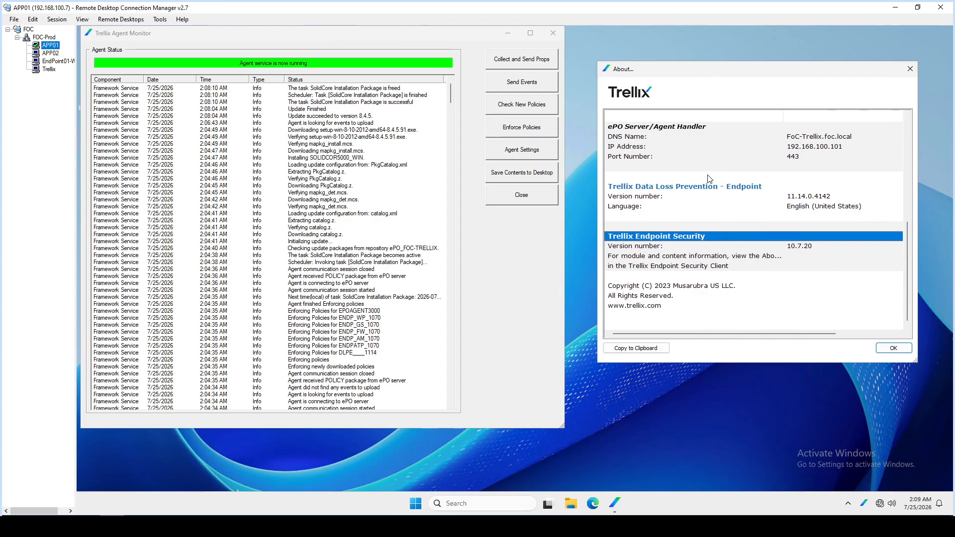
left_click(371, 96)
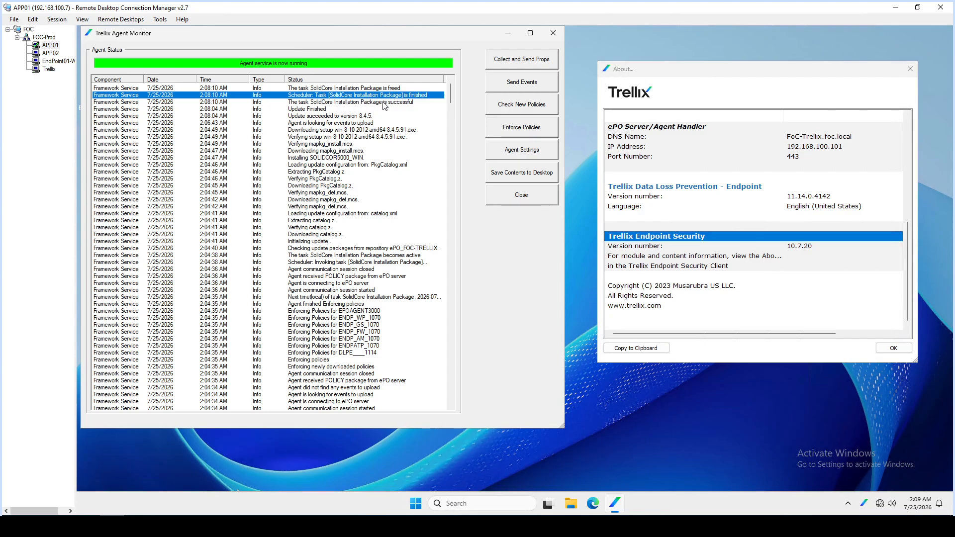
left_click(50, 54)
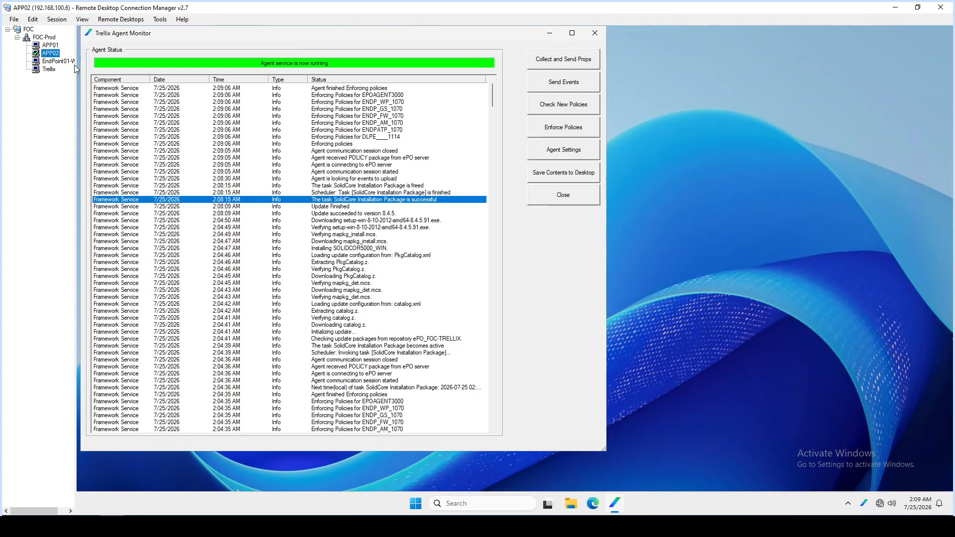
left_click(58, 61)
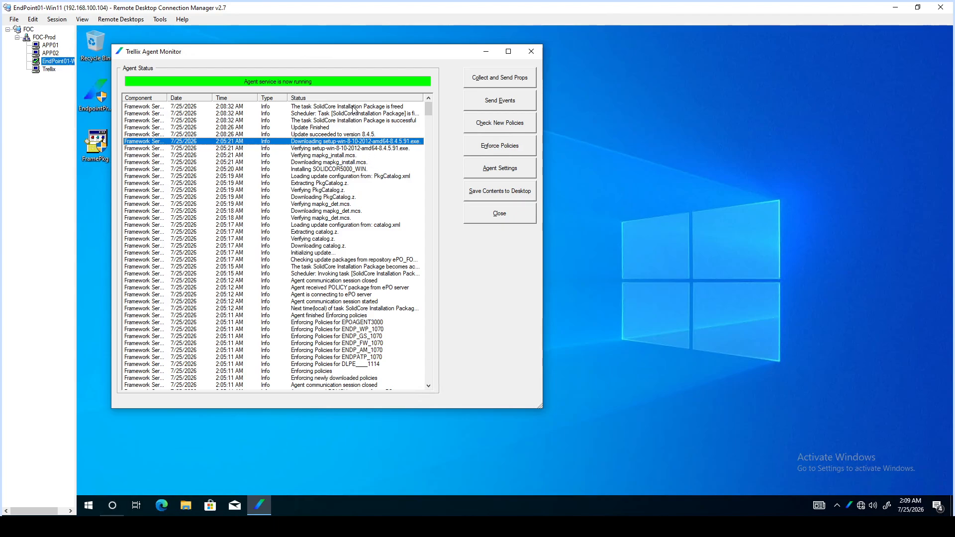
left_click(343, 114)
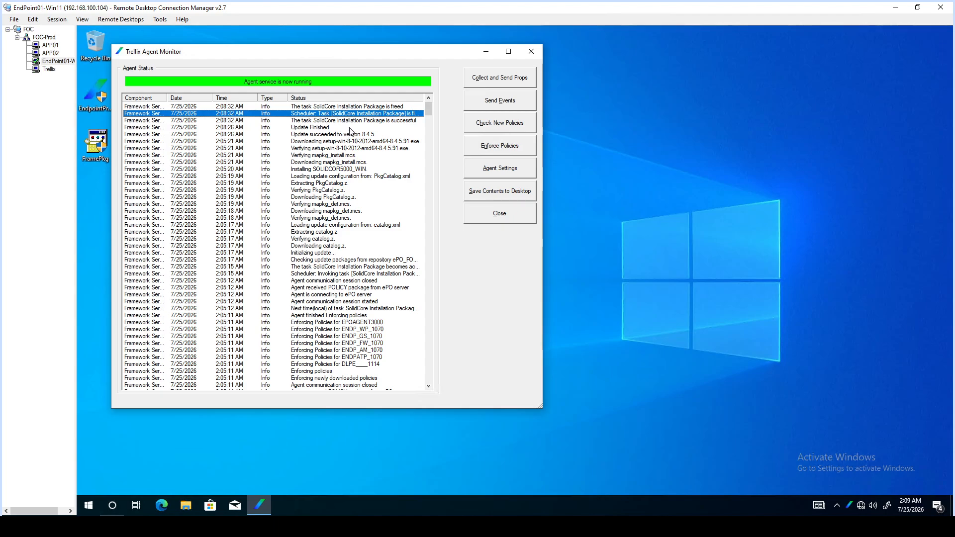
left_click(352, 122)
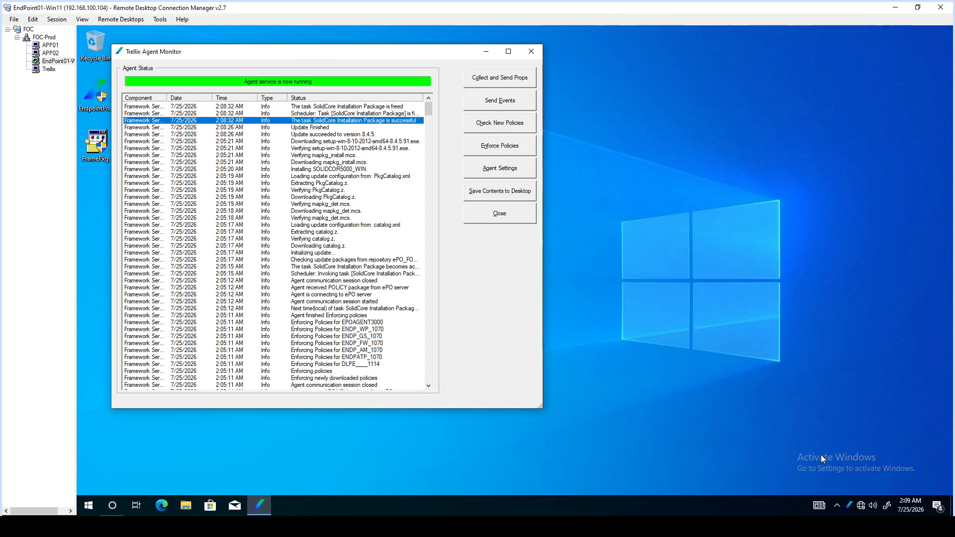
Step: Review the installed Trellix products in EndPoint01-Win11's About information, and close the agent monitor
right_click(852, 502)
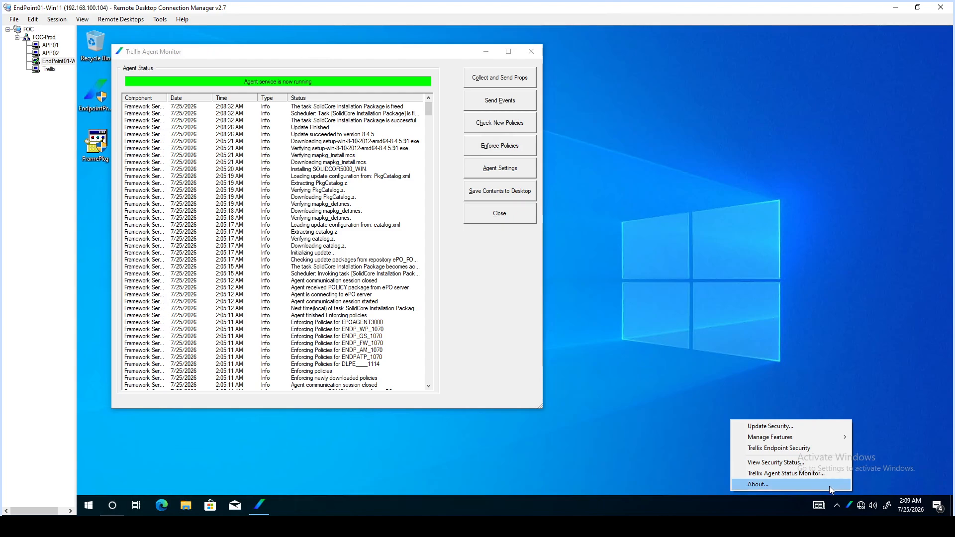
left_click(829, 485)
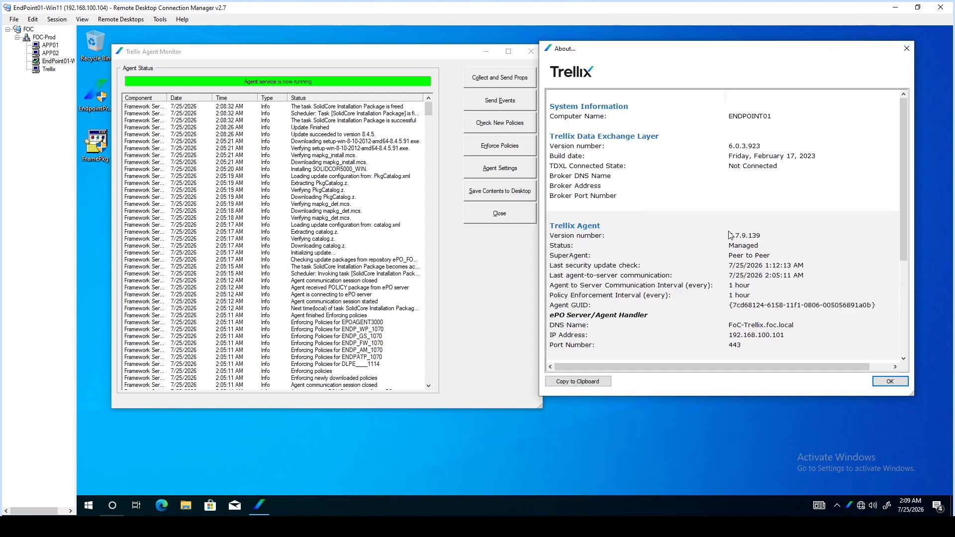
scroll(730, 234, "down", 5)
scroll(730, 234, "up", 5)
left_click(881, 382)
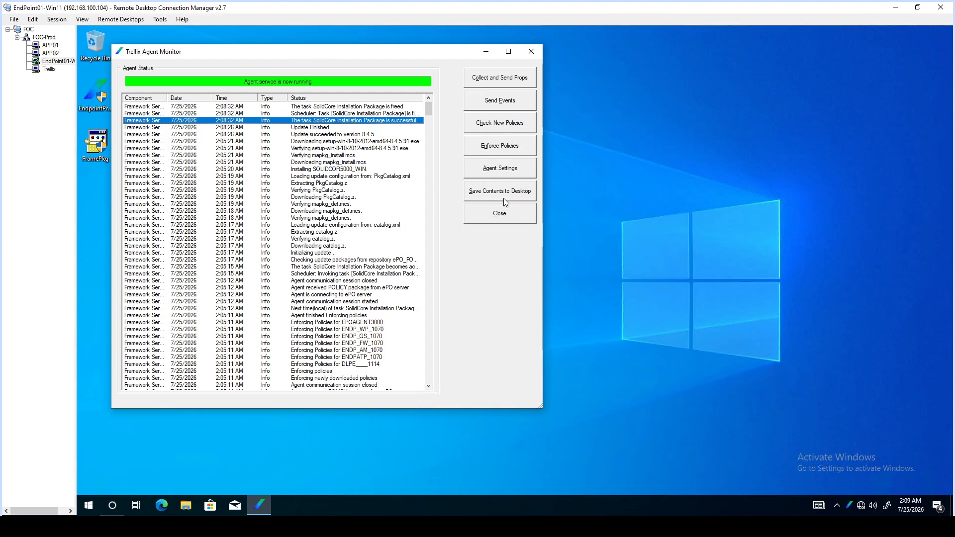
left_click(500, 213)
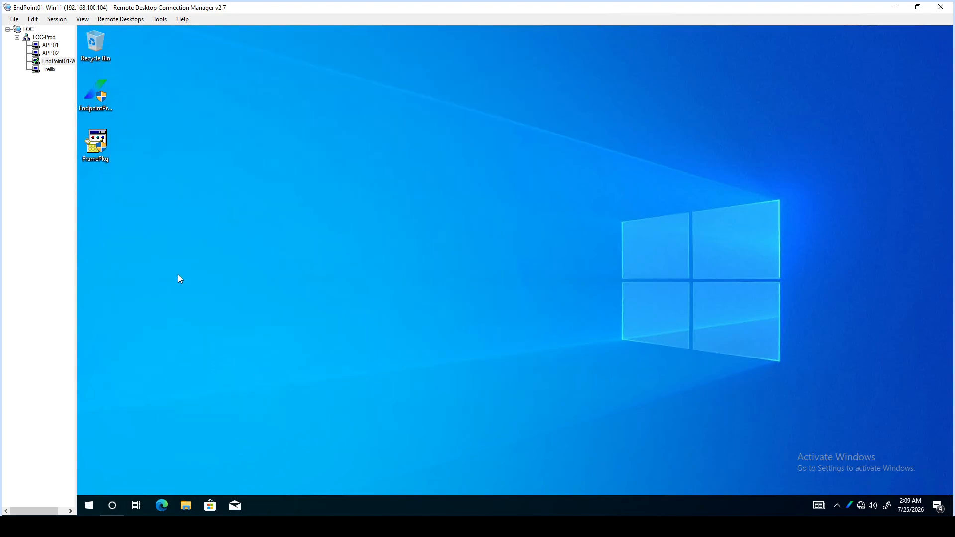
Step: Restart EndPoint01-Win11, confirming the restart even though another user is signed in
right_click(88, 499)
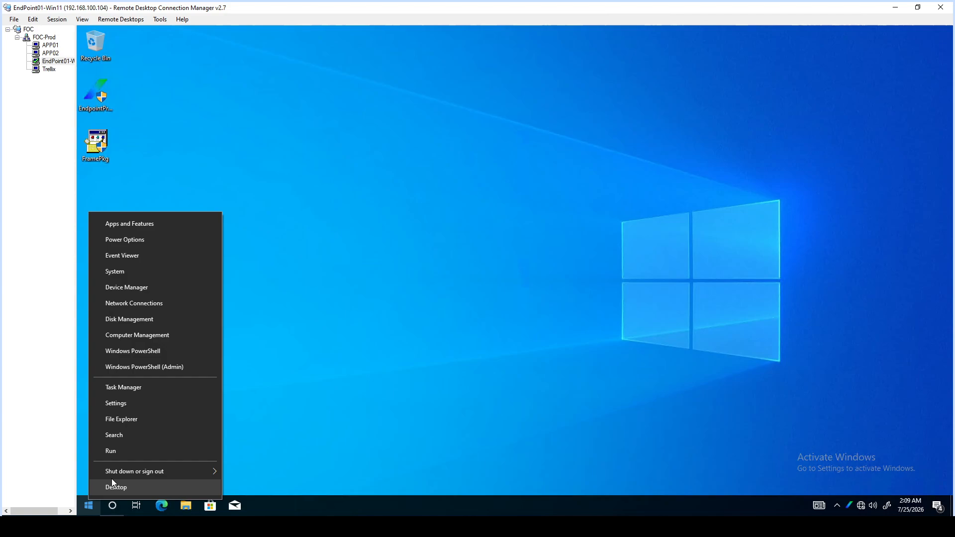
mouse_move(160, 472)
left_click(253, 469)
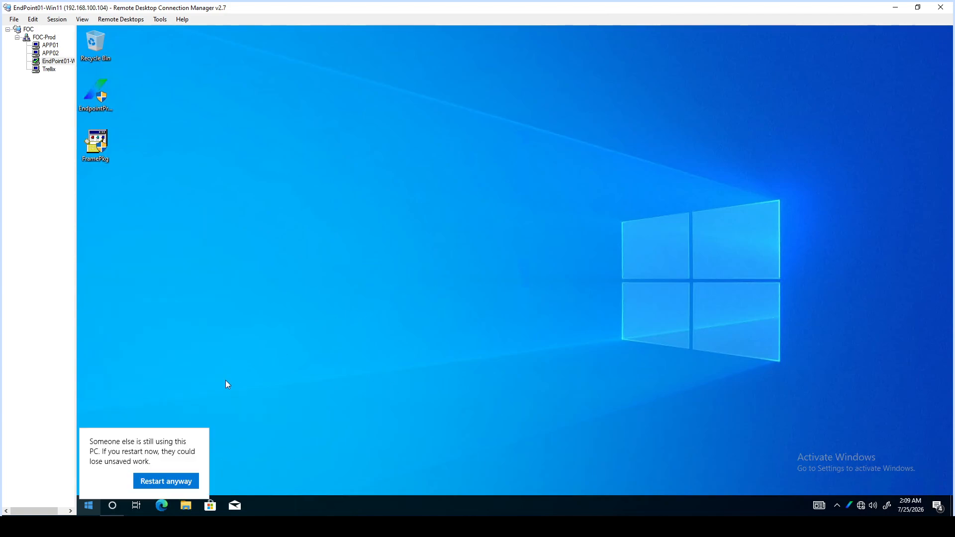
left_click(163, 482)
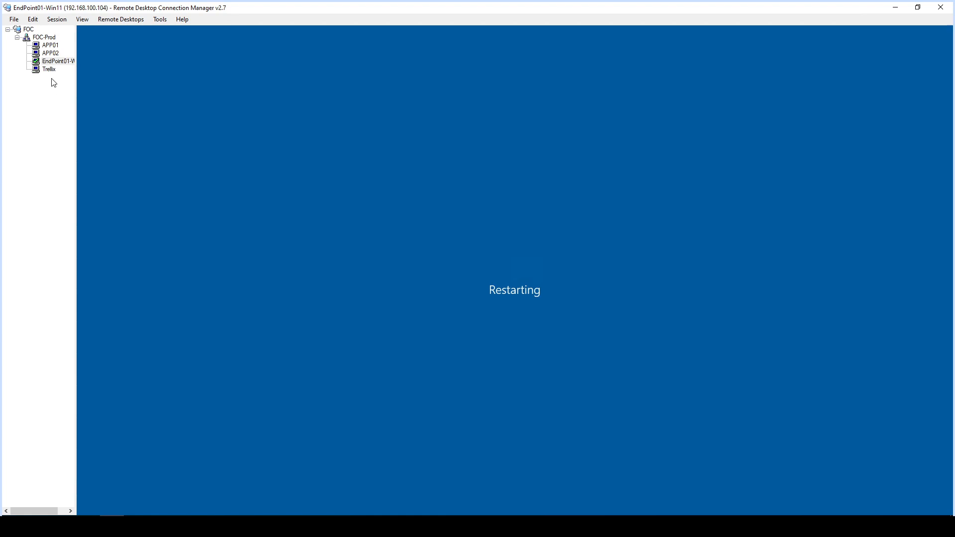
Step: Restart APP01 from its remote session, continuing despite the other signed-in user
left_click(53, 46)
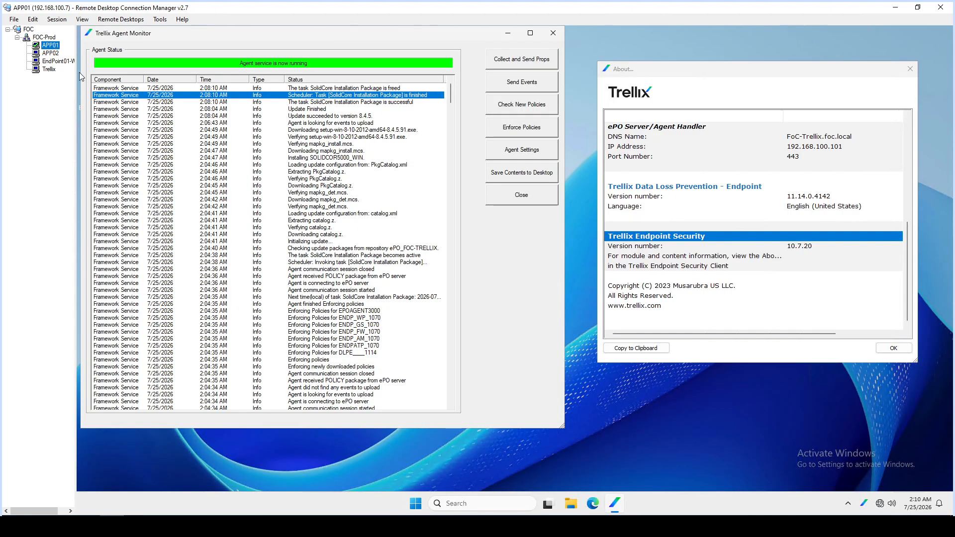
right_click(422, 500)
mouse_move(451, 461)
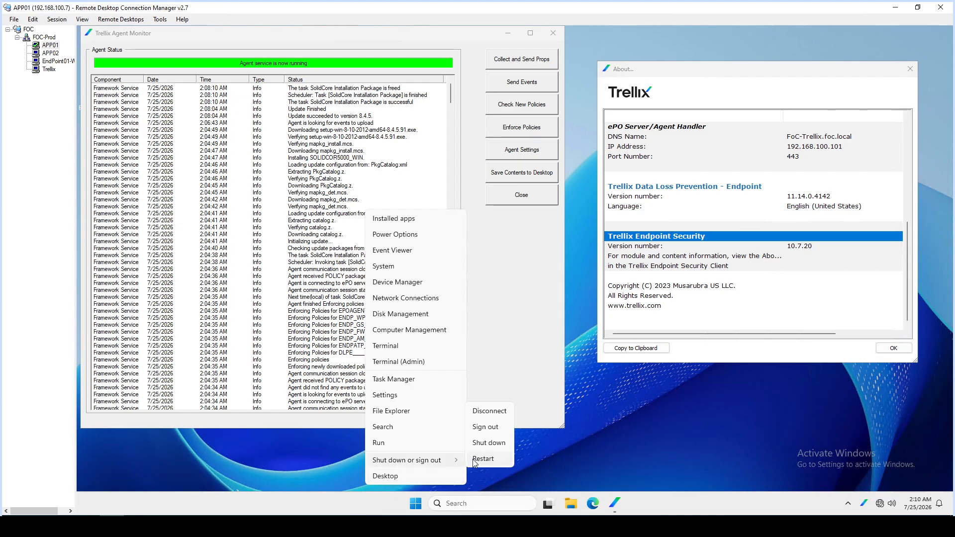
left_click(480, 460)
left_click(479, 474)
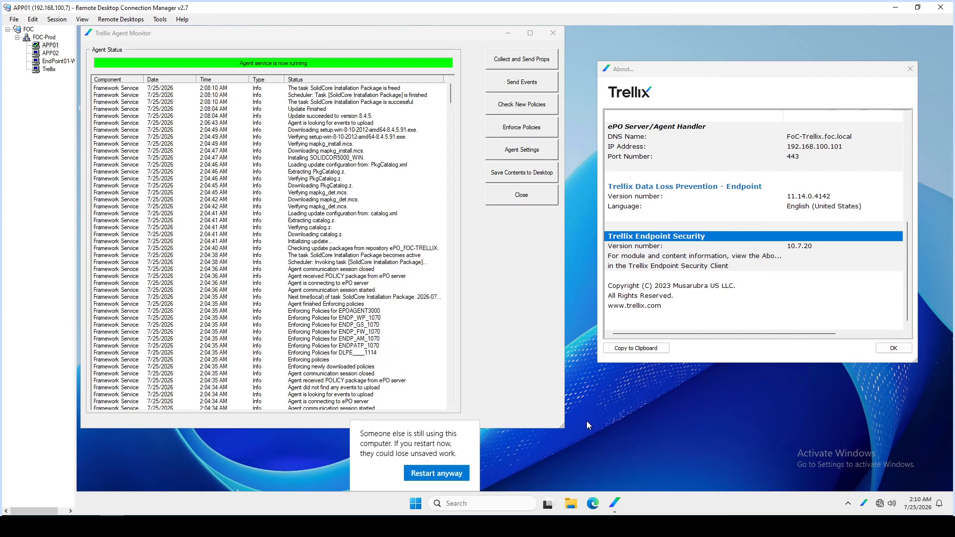
left_click(435, 473)
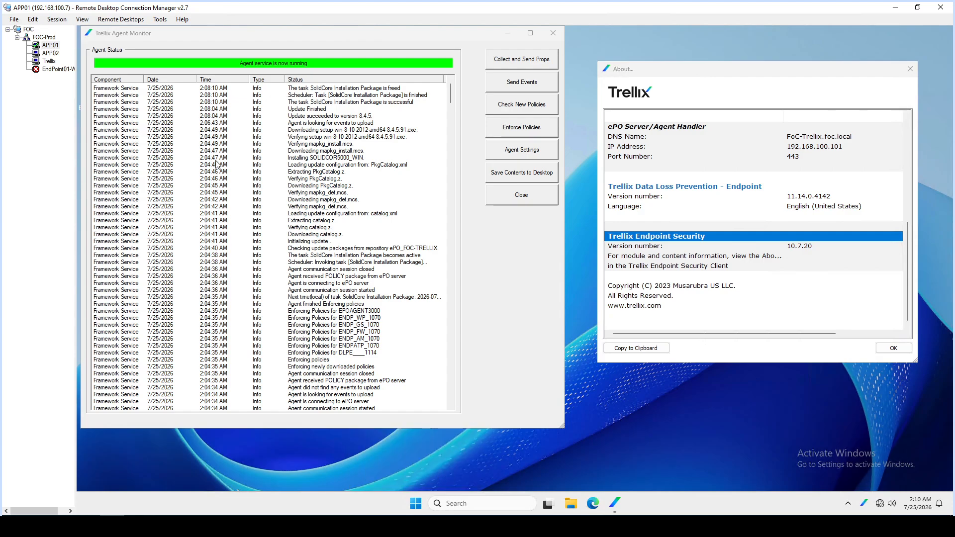
Step: Close the agent monitor on APP02 and restart the server with the reason Other (Unplanned)
left_click(50, 52)
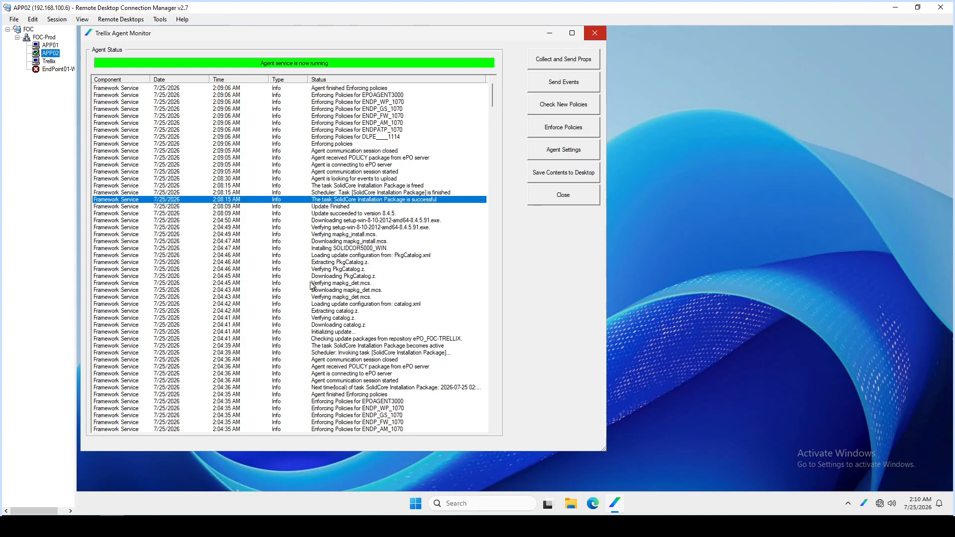
left_click(597, 35)
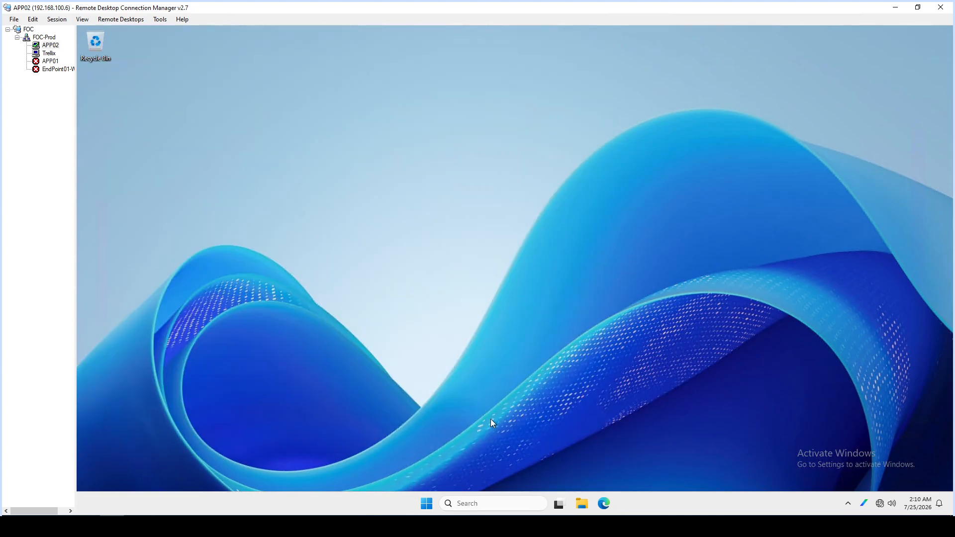
right_click(422, 500)
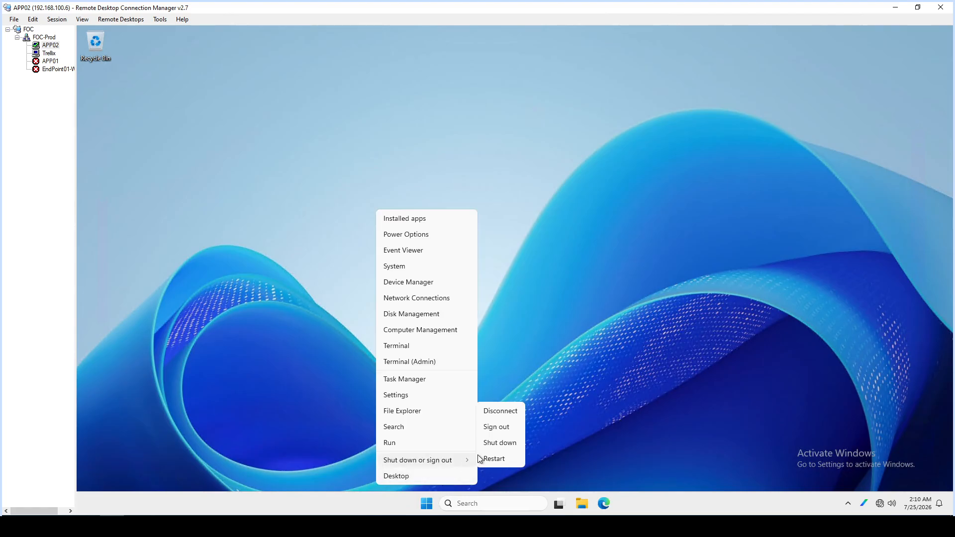
left_click(487, 458)
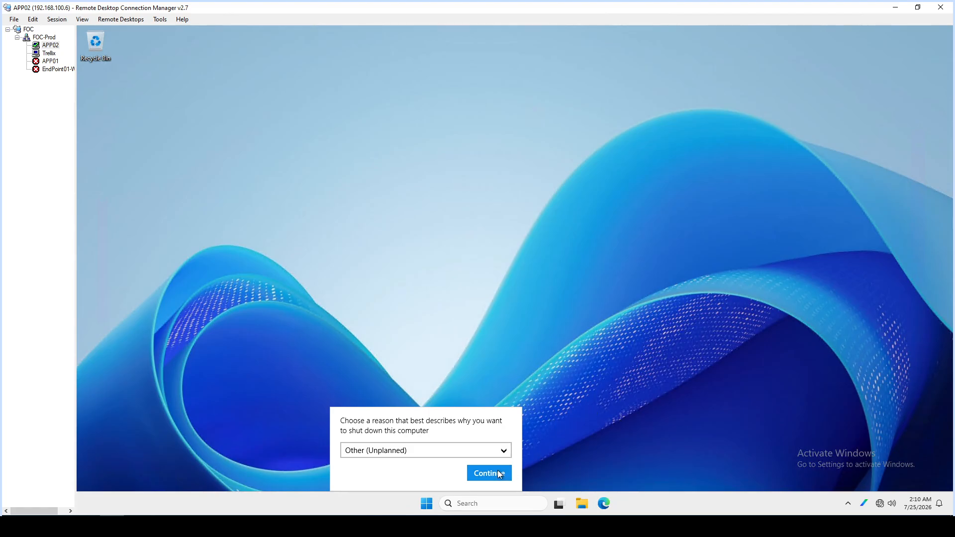
left_click(489, 473)
left_click(468, 474)
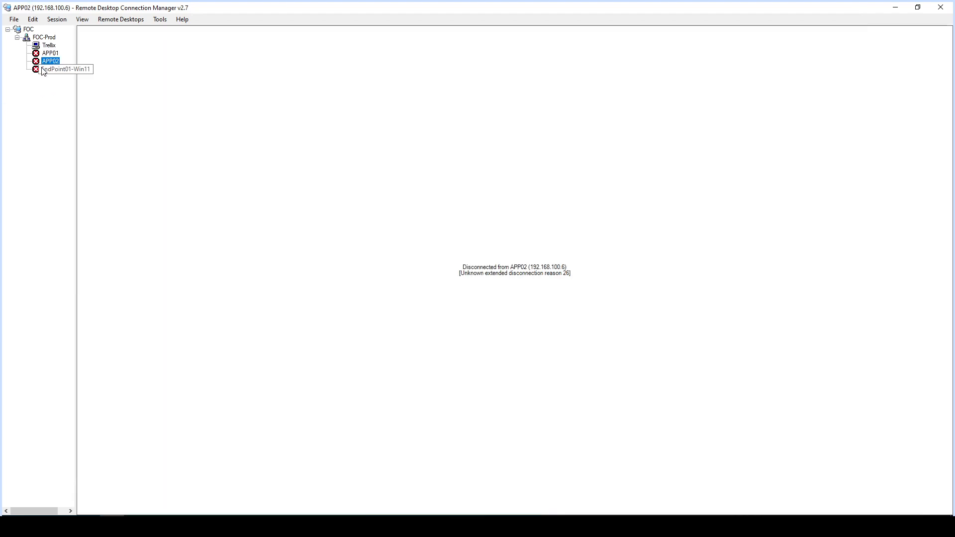
Step: Reconnect the remote desktop session to EndPoint01-Win11
left_click(43, 70)
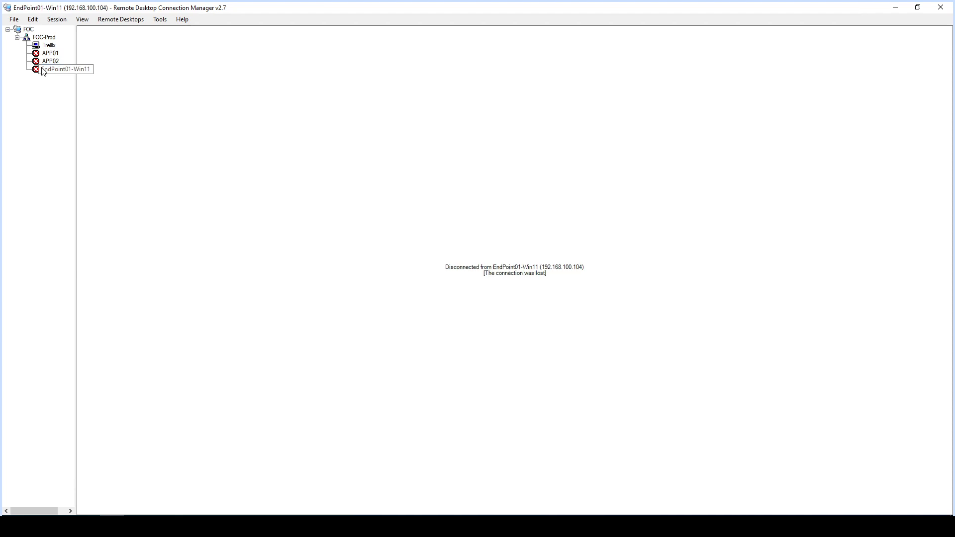
double_click(43, 70)
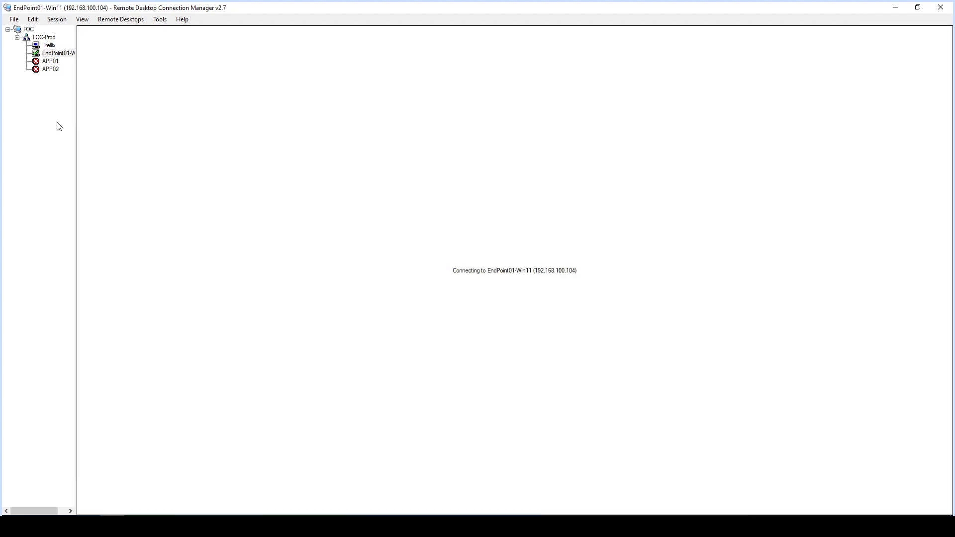
Step: Switch to the vSphere Client in the browser and check the startup of Client-1-Win11 in its web console
left_click(137, 525)
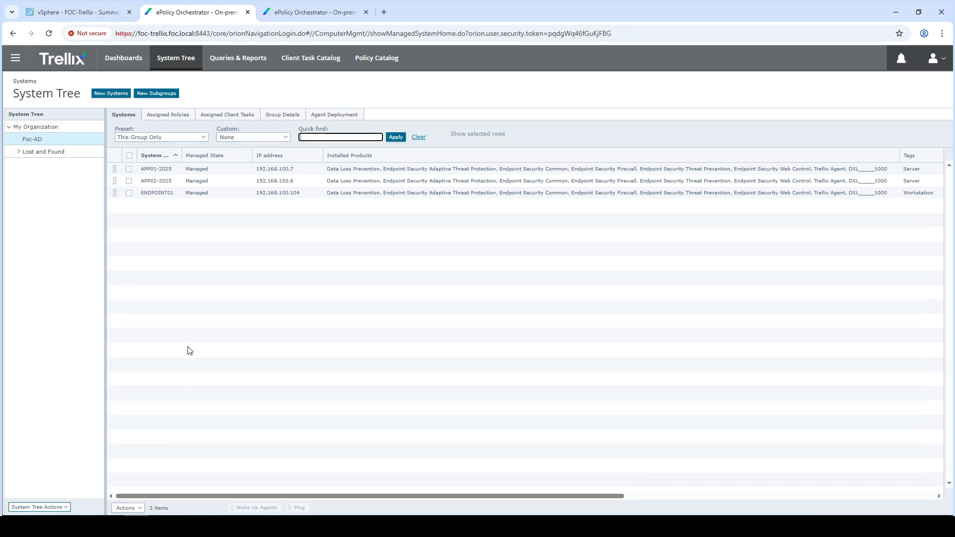
left_click(80, 10)
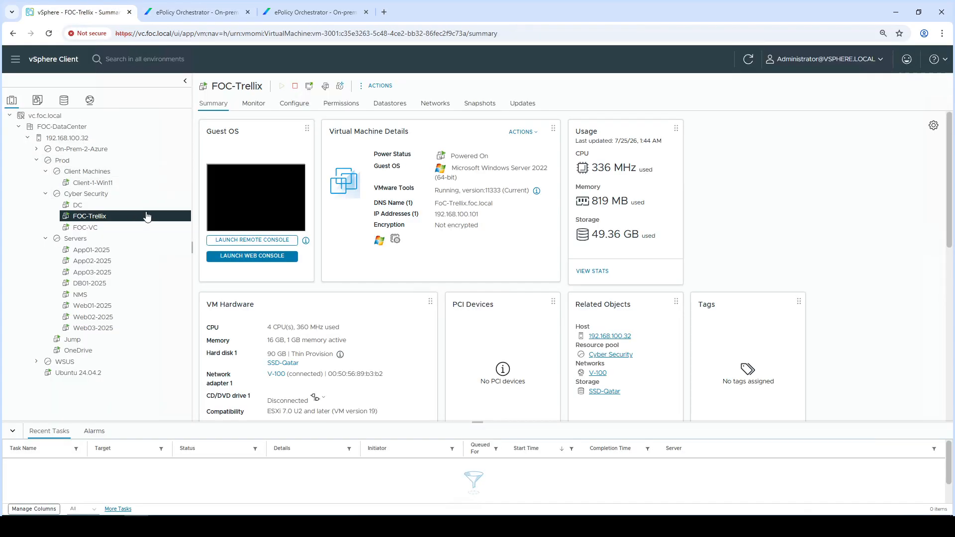
left_click(123, 185)
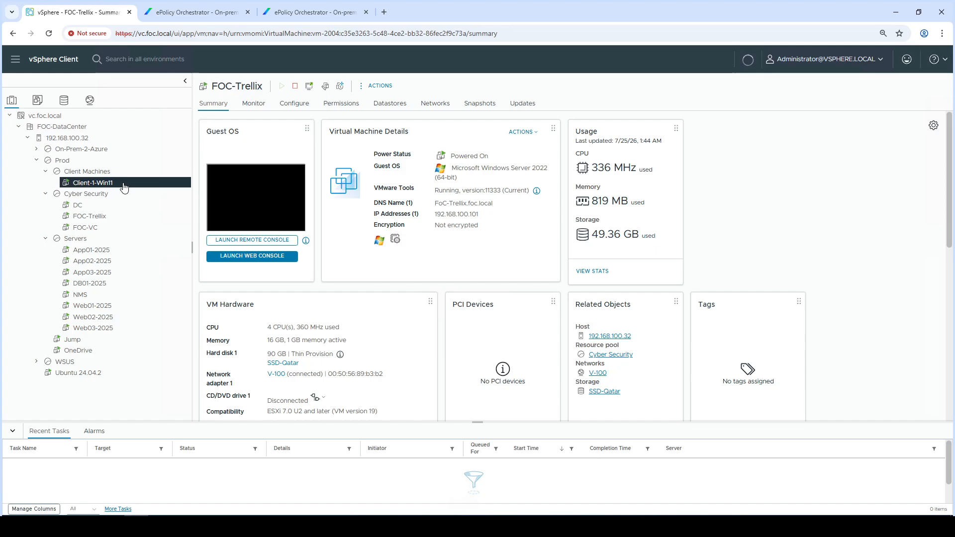
left_click(288, 198)
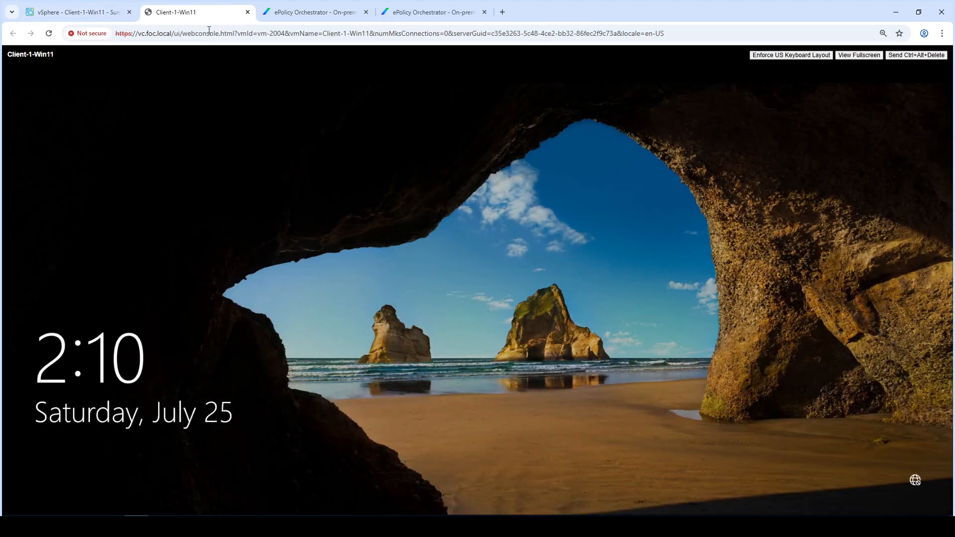
left_click(247, 12)
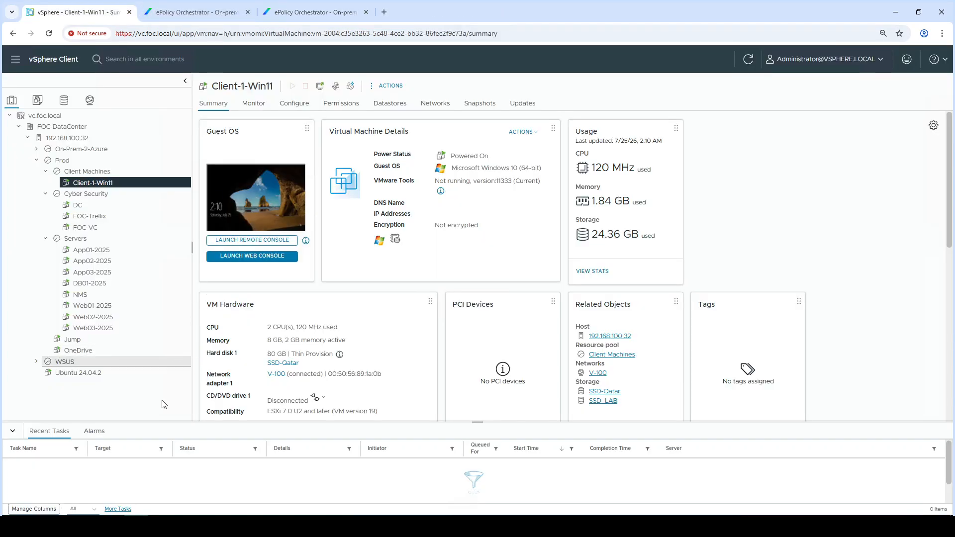
Step: Switch back to Remote Desktop Connection Manager and bring up the EndPoint01-Win11 session
left_click(112, 526)
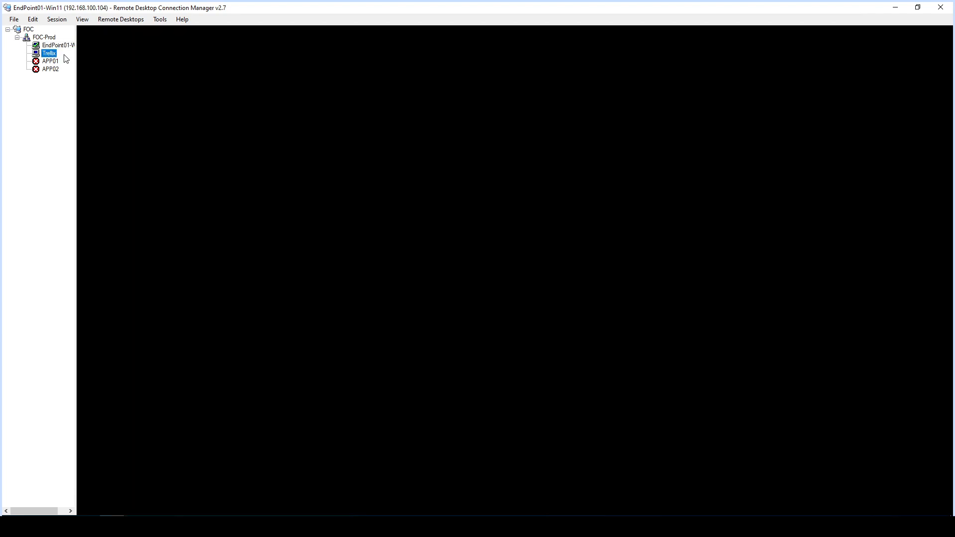
right_click(63, 54)
left_click(54, 159)
left_click(59, 48)
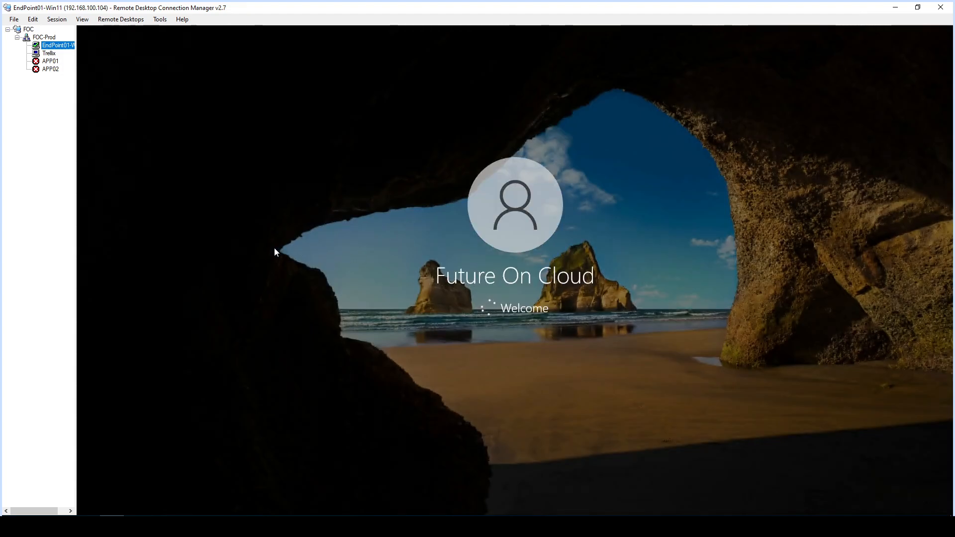
Step: Reconnect the remote desktop sessions to APP01 and APP02
left_click(56, 62)
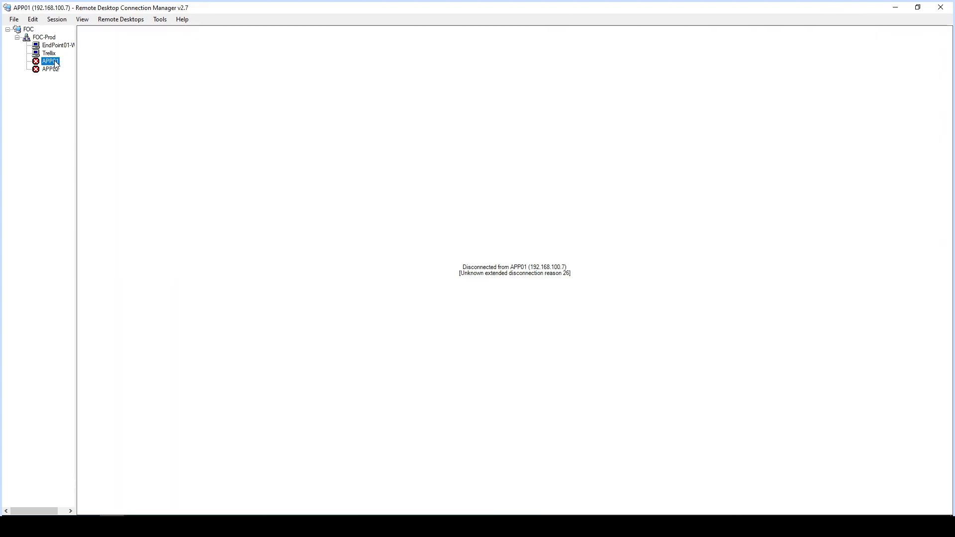
double_click(56, 62)
left_click(56, 69)
double_click(56, 70)
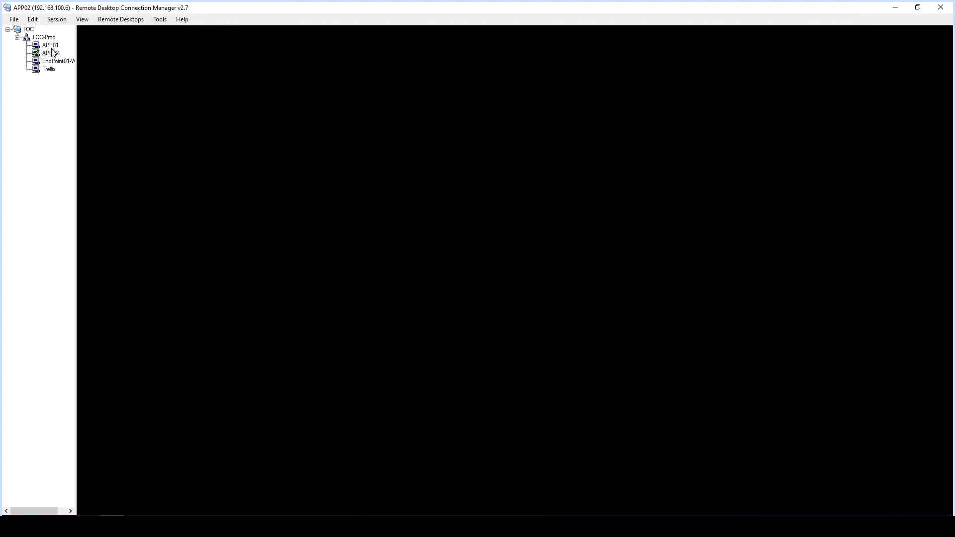
Step: Check the sign-in progress of the EndPoint01-Win11, APP01 and APP02 sessions
left_click(57, 60)
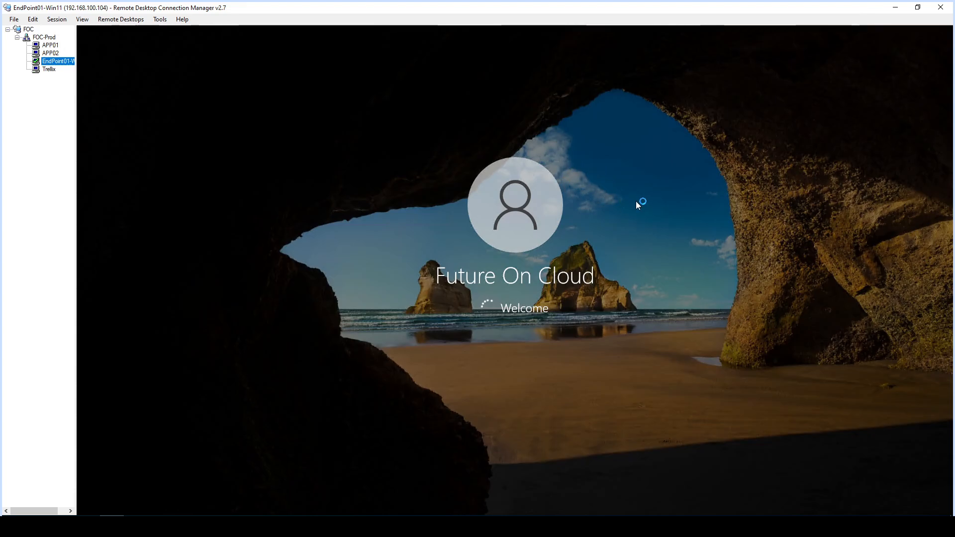
left_click(50, 46)
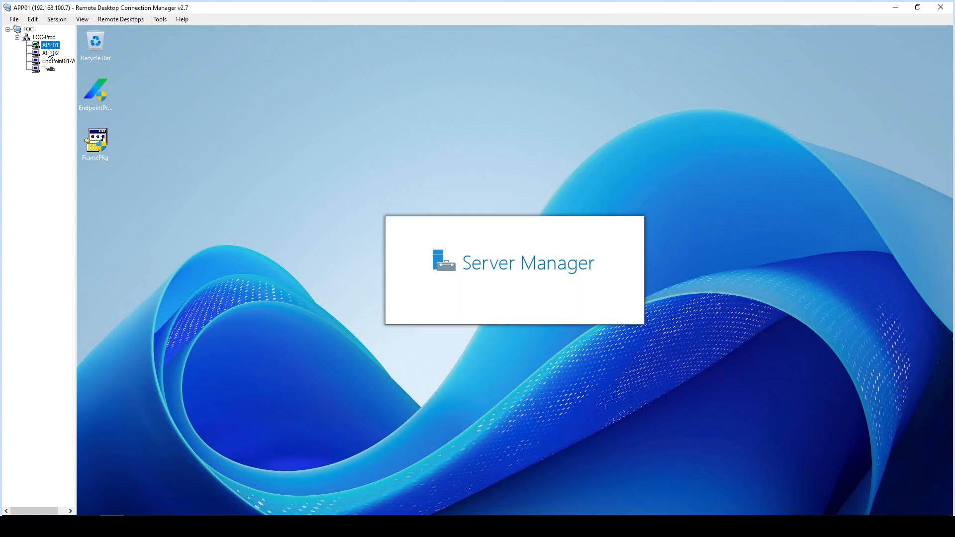
left_click(50, 54)
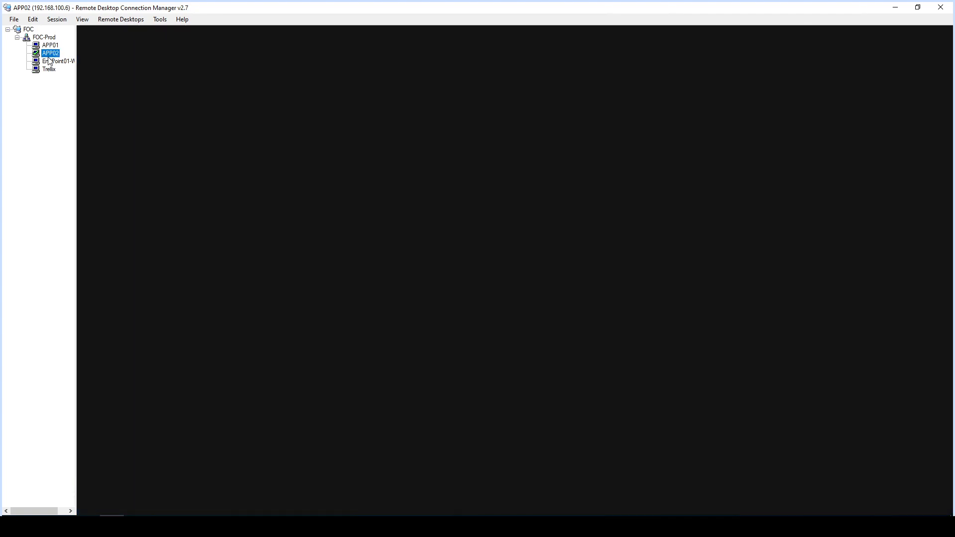
left_click(50, 61)
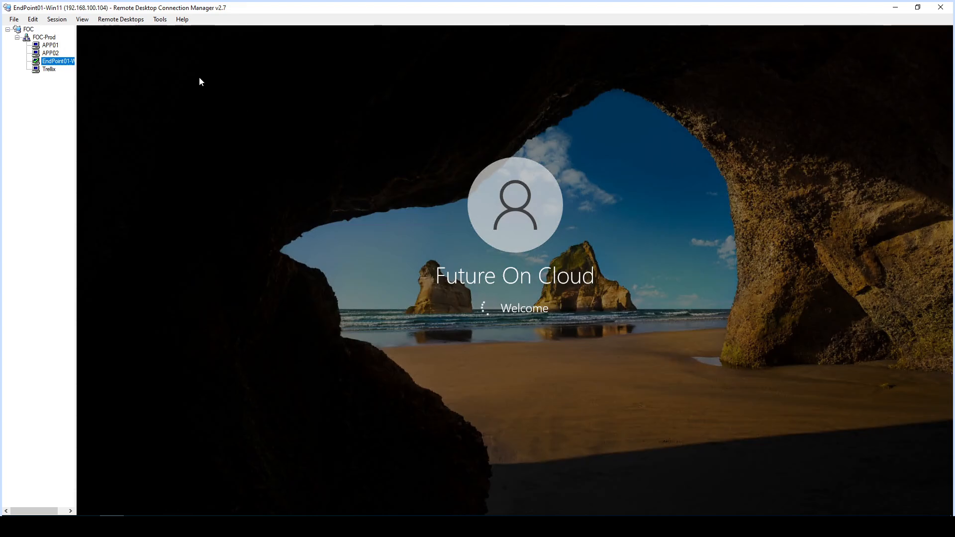
Step: Close Server Manager on APP01 and check the hidden notification area icons for the Trellix agent
left_click(54, 45)
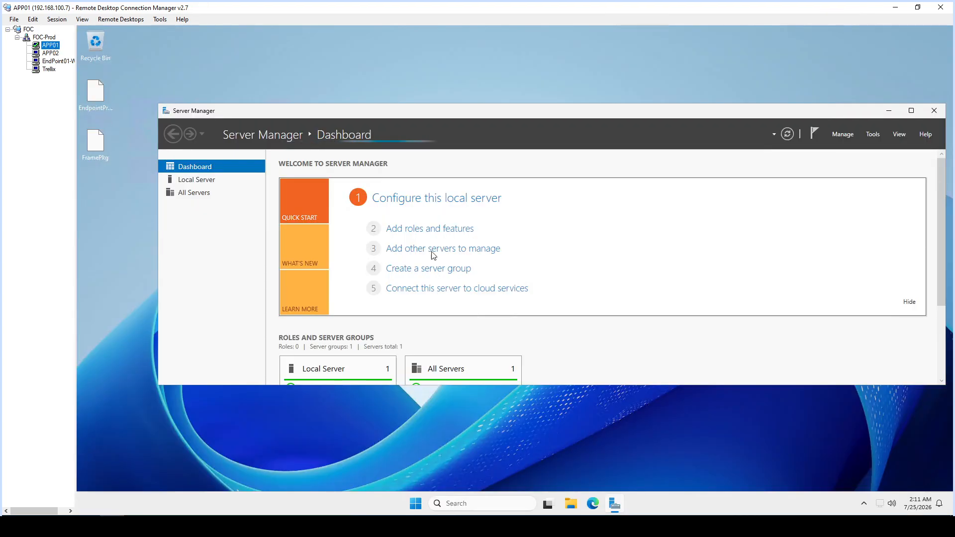
left_click(934, 111)
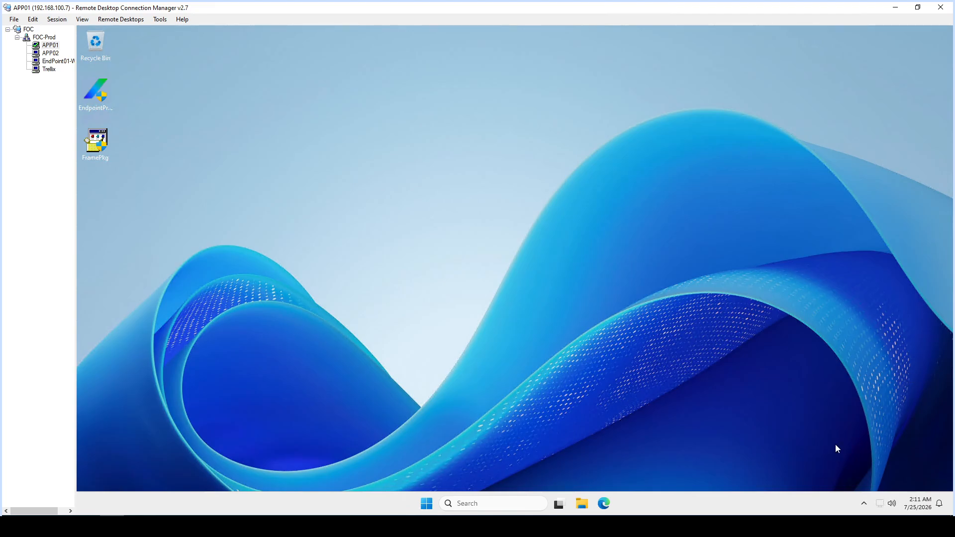
left_click(864, 506)
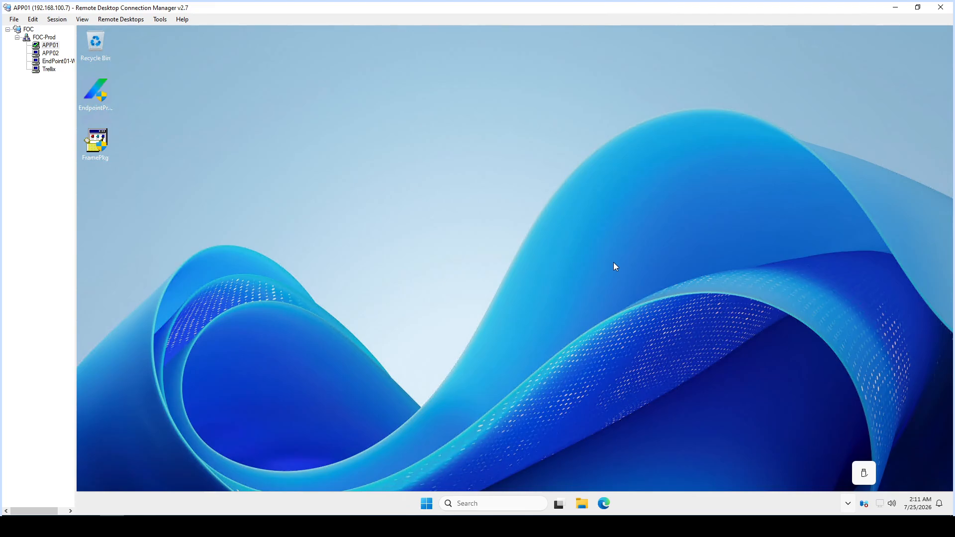
left_click(705, 340)
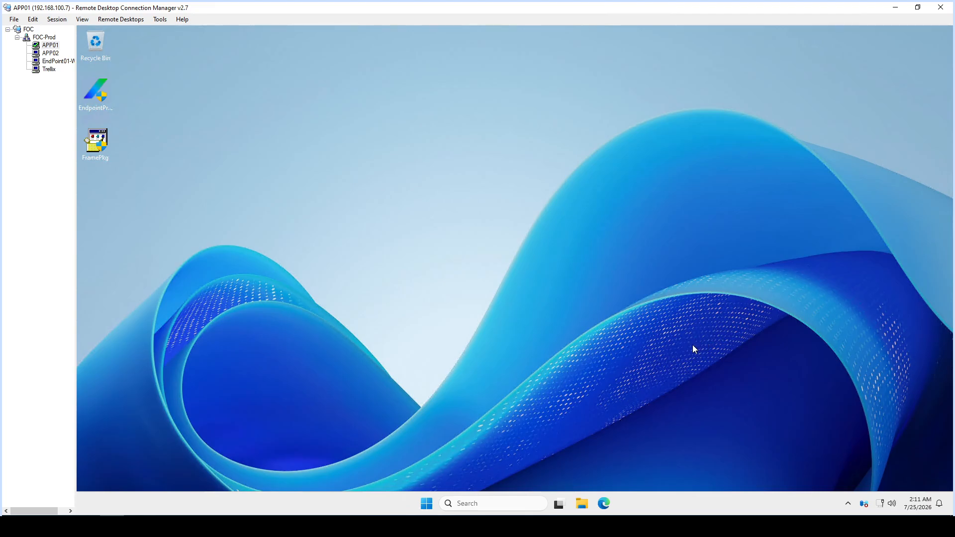
Step: Open the Trellix agent's About window on APP01 and check the Trellix Solidifier section
right_click(848, 504)
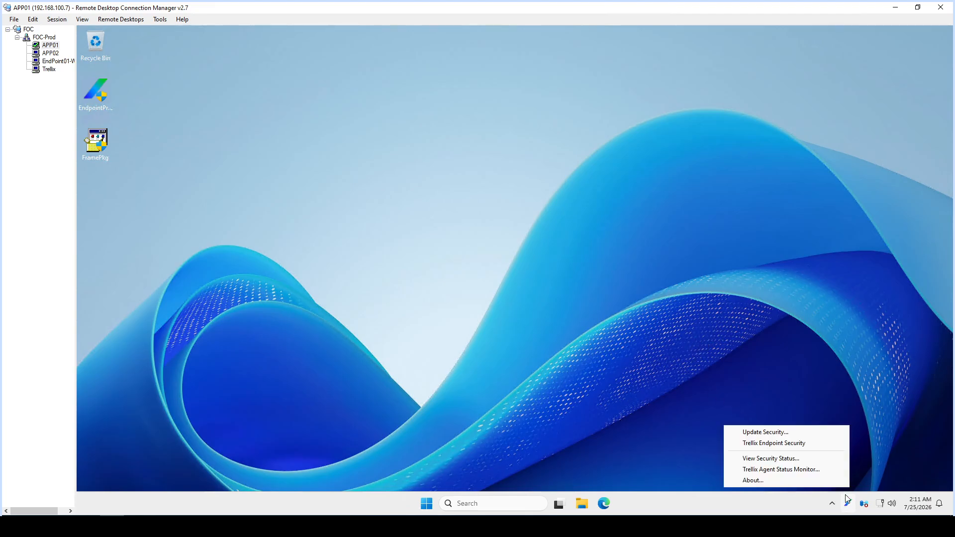
left_click(816, 482)
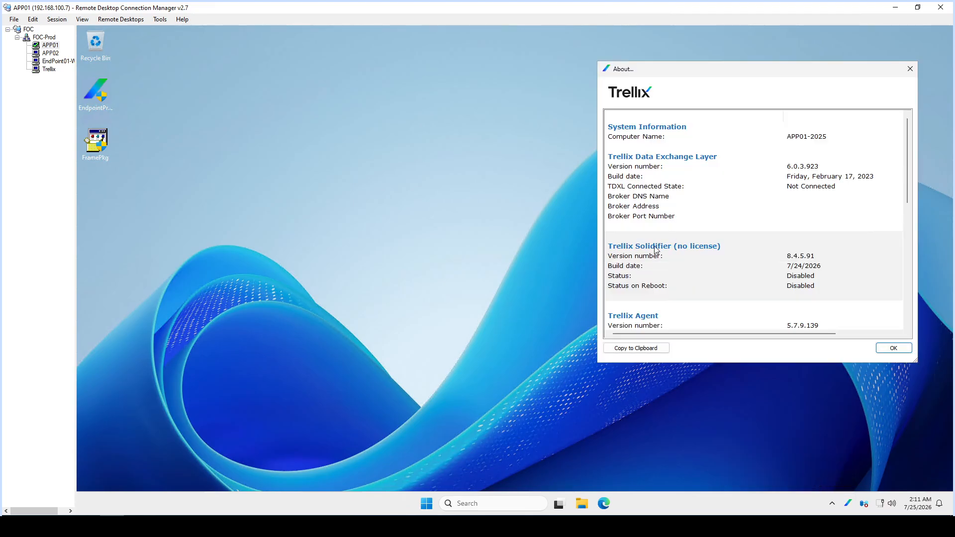
left_click(656, 249)
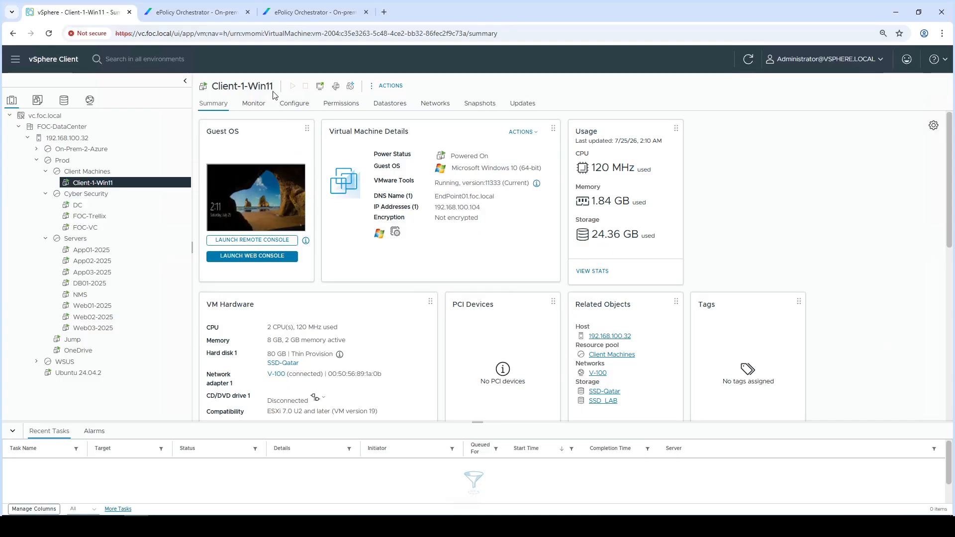
Step: Switch to ePolicy Orchestrator in the browser and examine the Solidcore license information in Server Settings, especially the Application Control entry
left_click(234, 14)
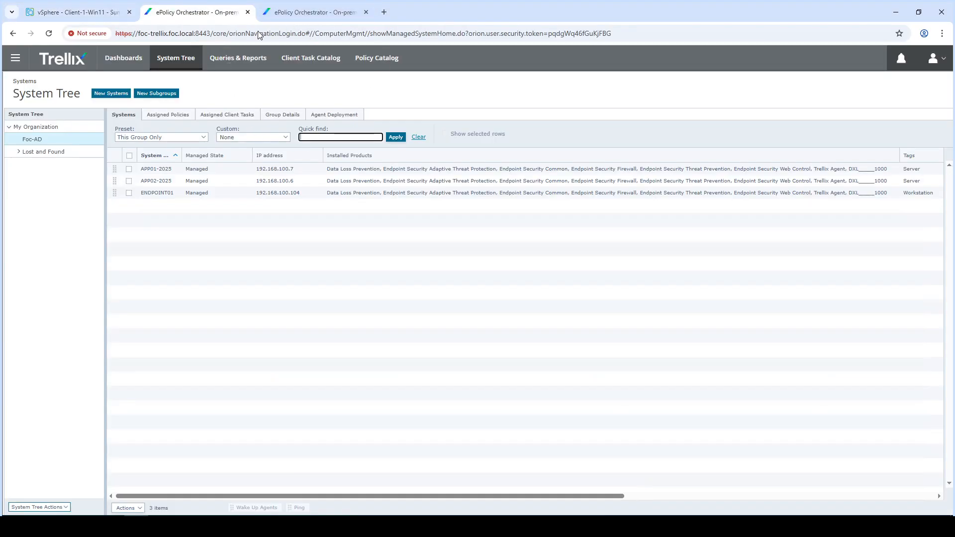
left_click(15, 59)
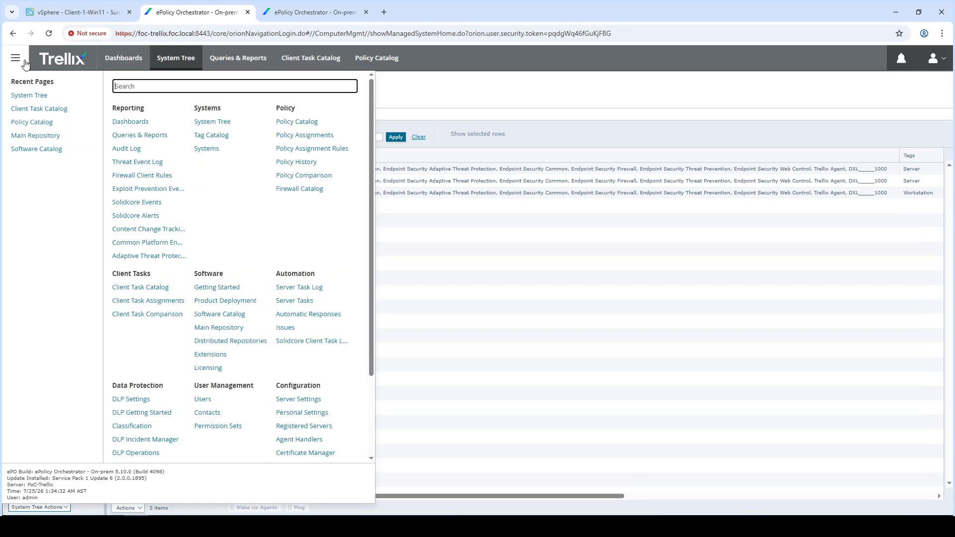
left_click(296, 404)
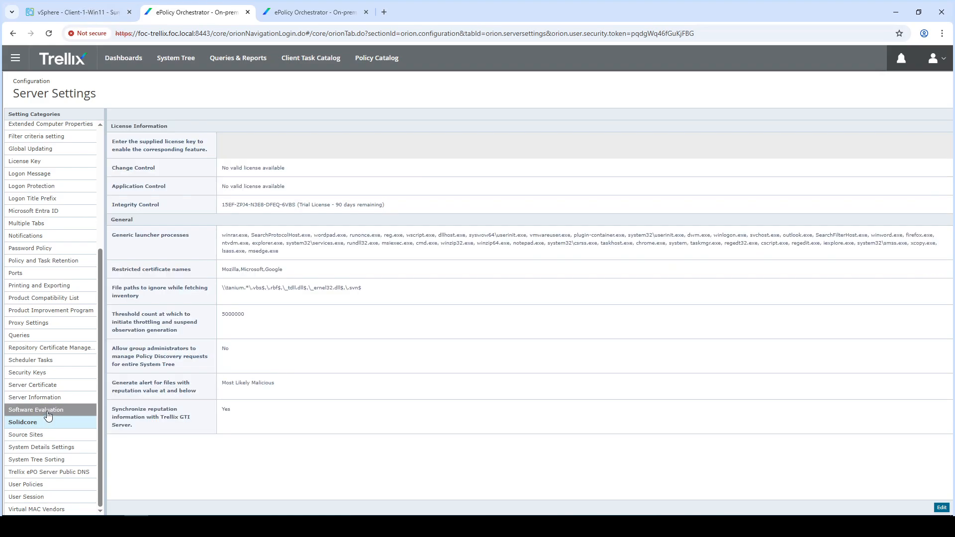
left_click(49, 411)
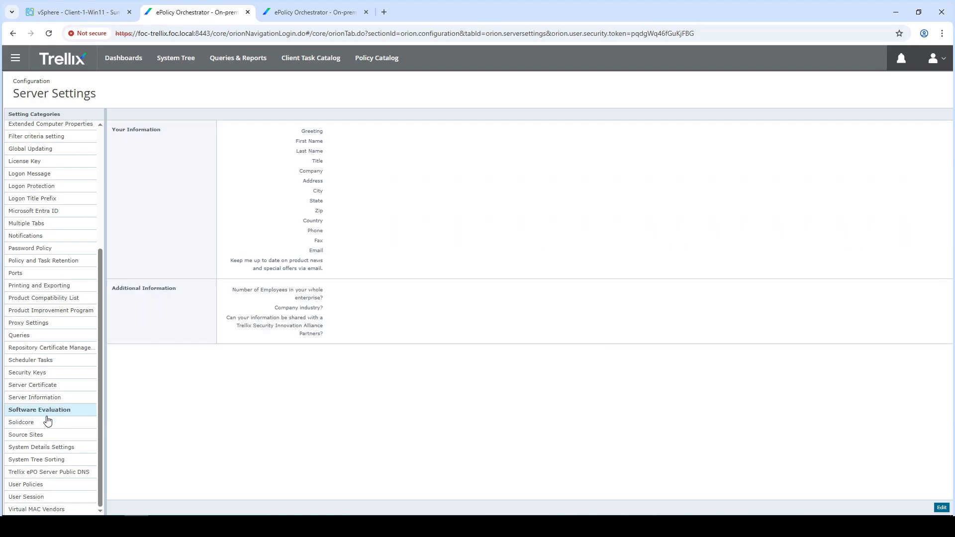
left_click(47, 423)
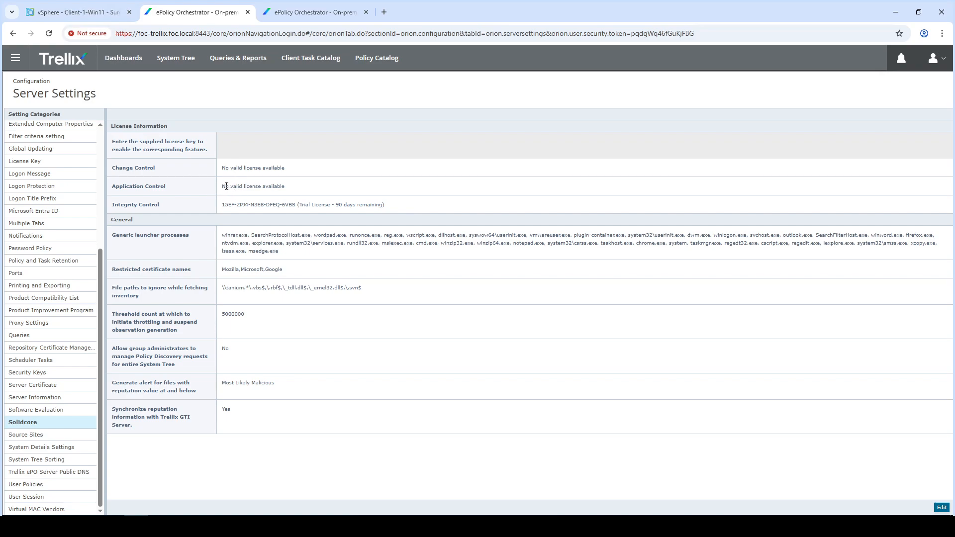
left_click_drag(226, 186, 289, 190)
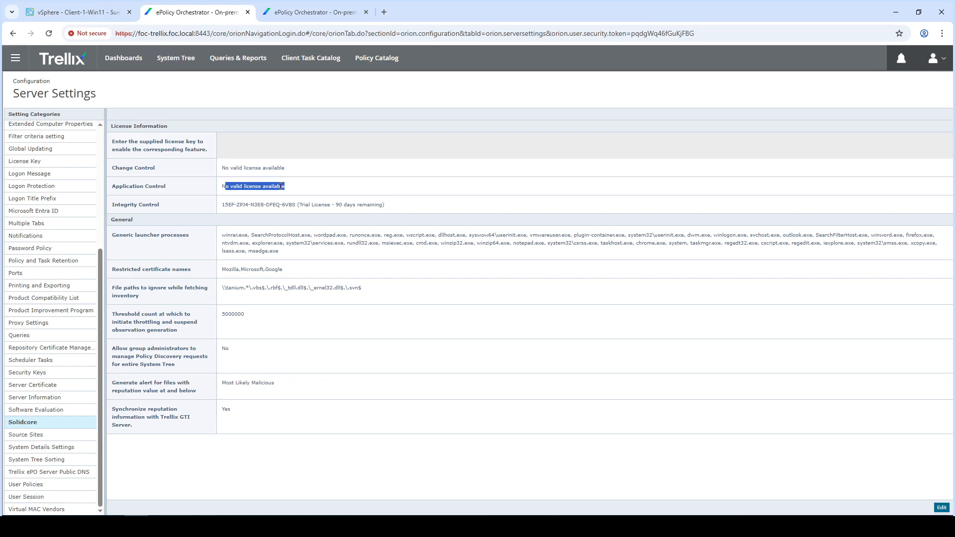
left_click(281, 187)
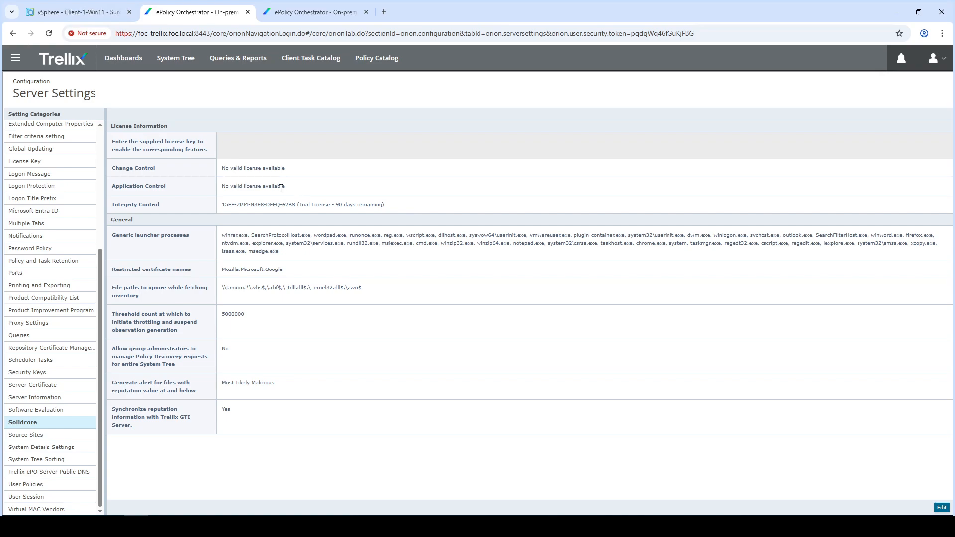
left_click_drag(281, 188, 234, 189)
left_click(289, 187)
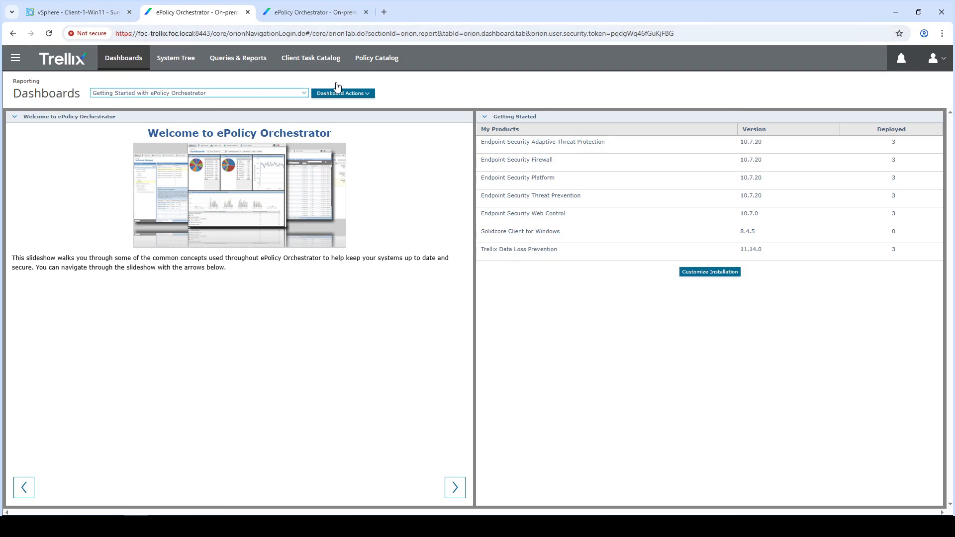
Step: Review the Solidcore 8.4.5 policy categories in the Policy Catalog and check the Foc-AD systems in the System Tree
left_click(375, 60)
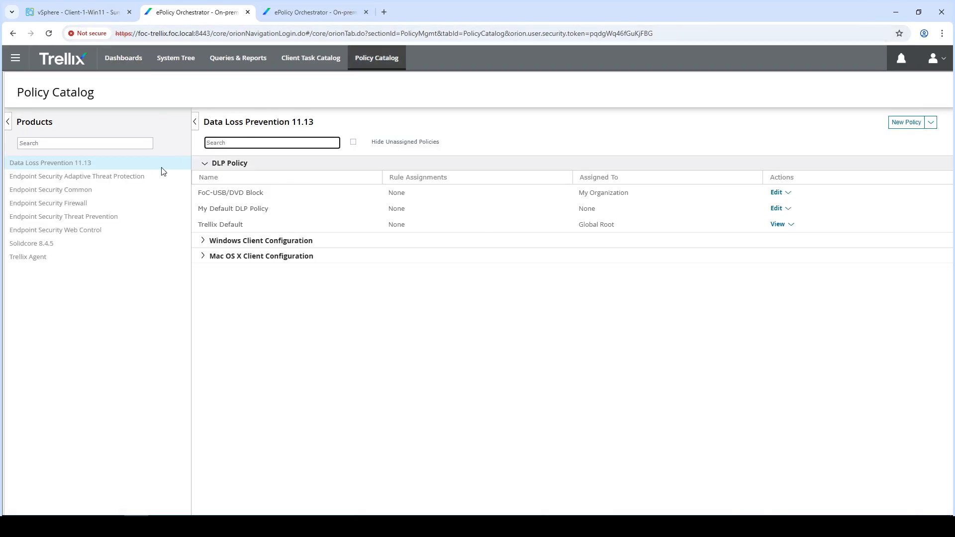
left_click(30, 258)
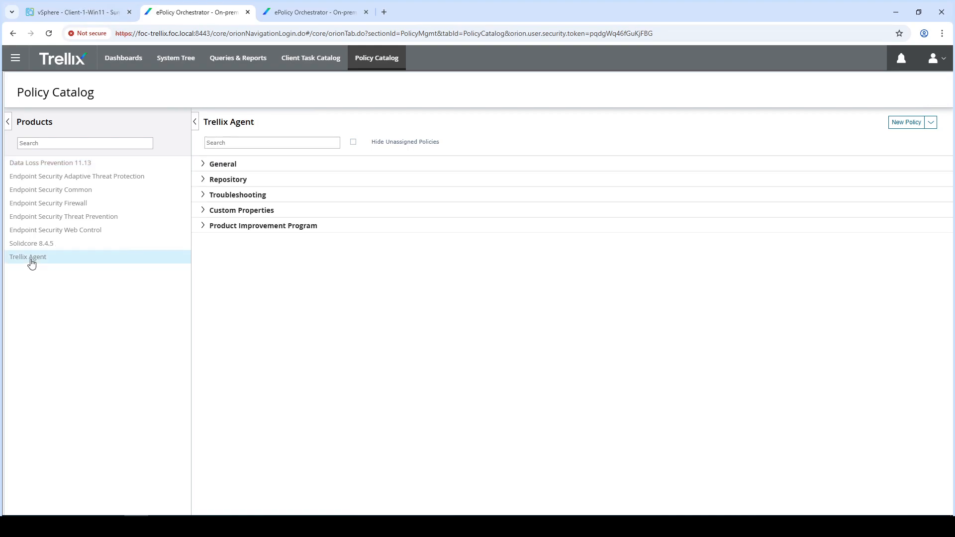
left_click(32, 246)
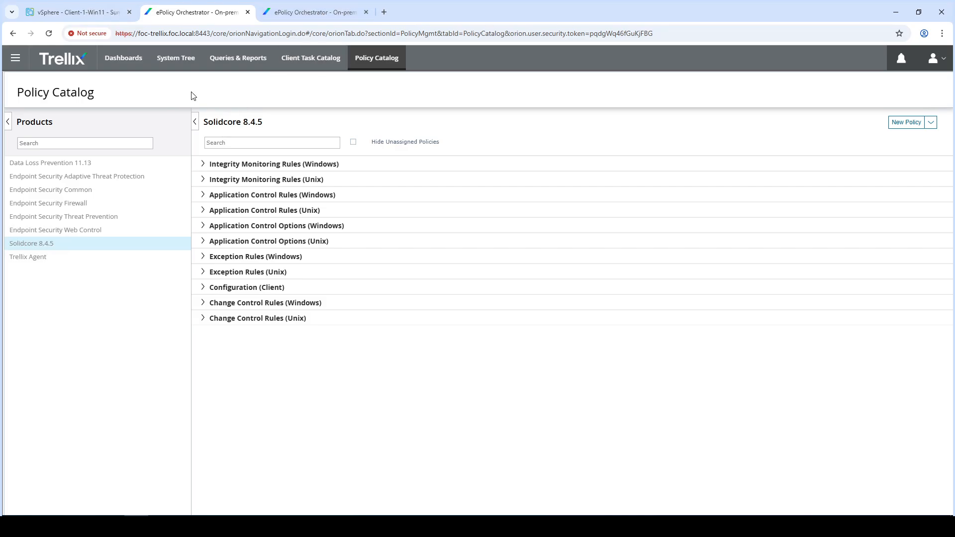
left_click(185, 60)
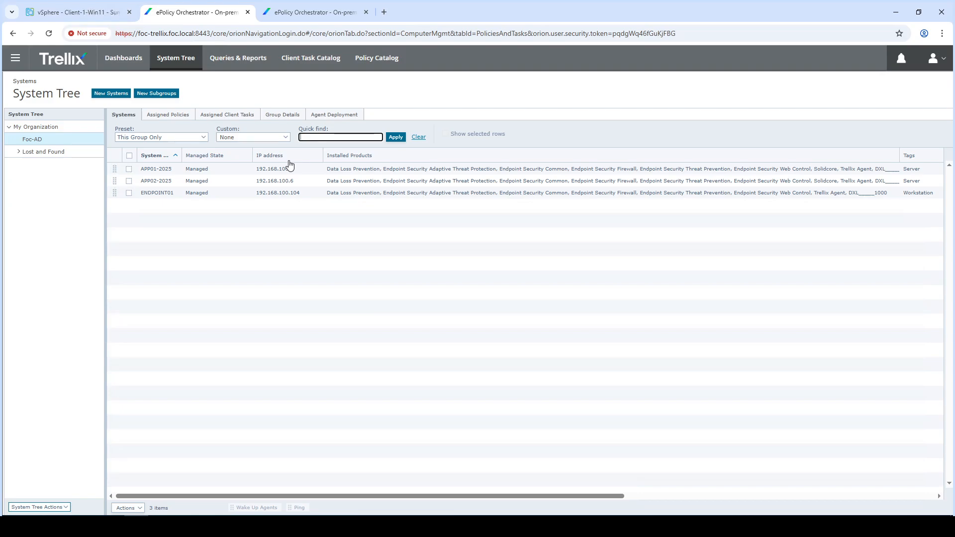
left_click(130, 172)
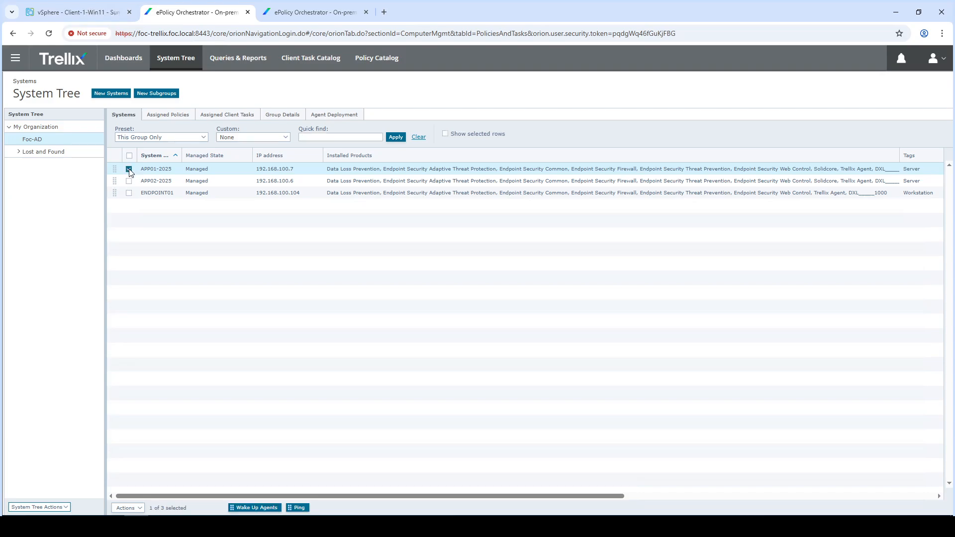
left_click(358, 60)
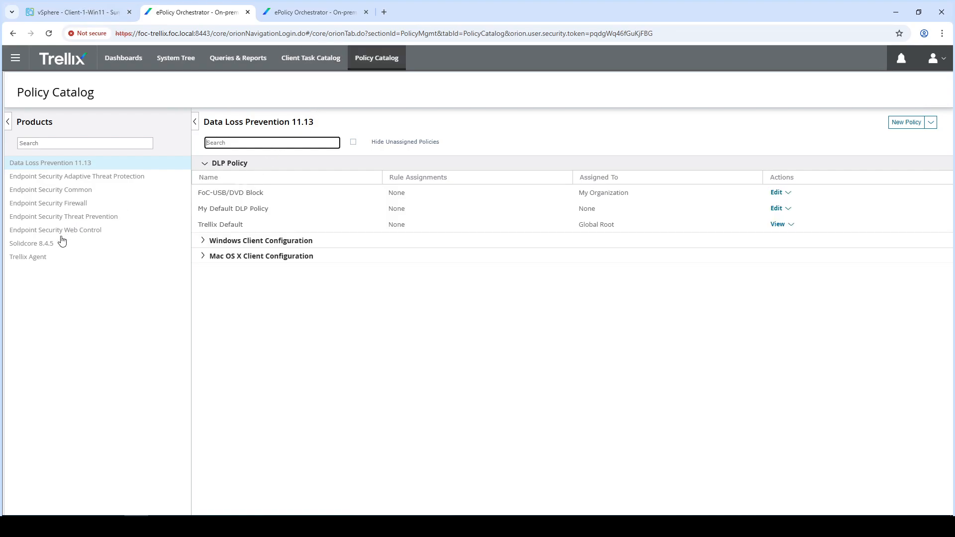
left_click(39, 246)
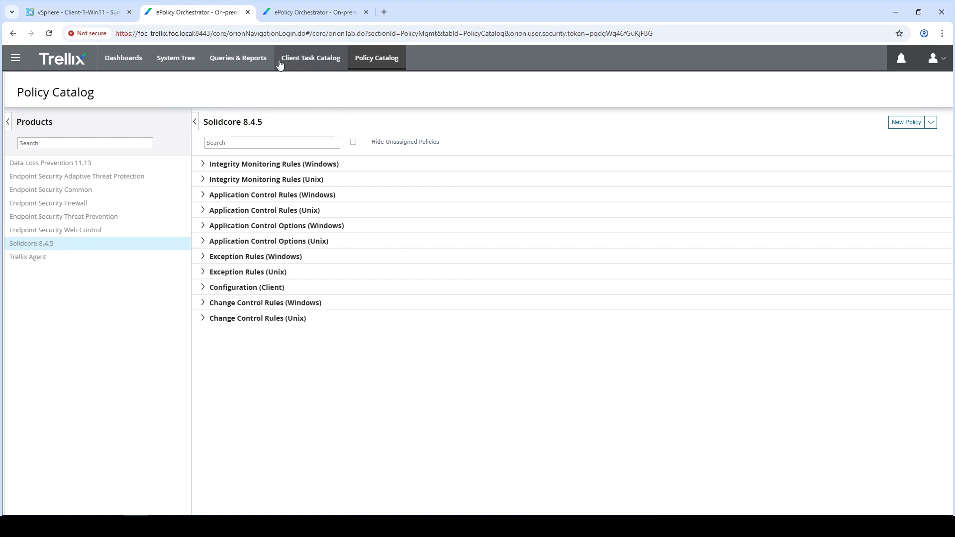
Step: Expand the Solidcore 8.4.5 task types in the Client Task Catalog and view the SC: Enable tasks
left_click(314, 60)
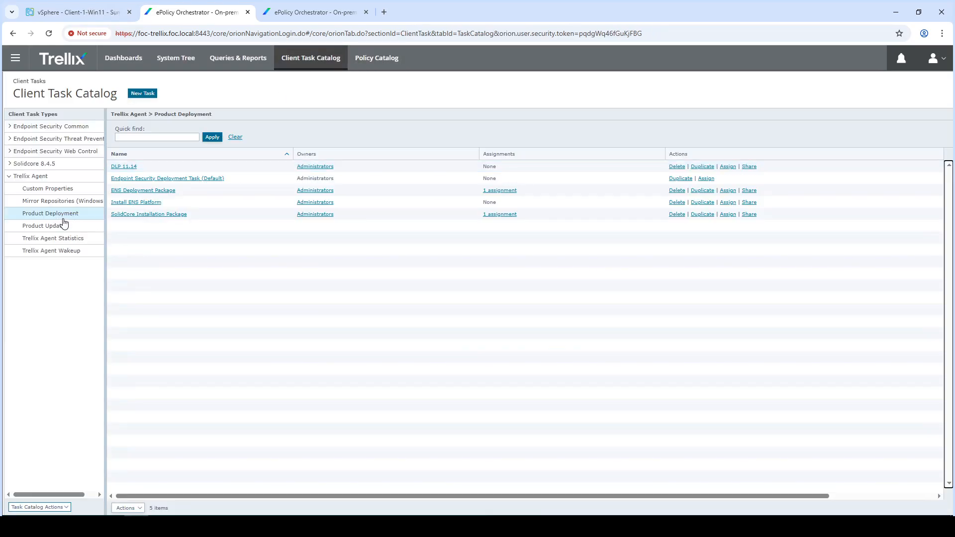
left_click(31, 166)
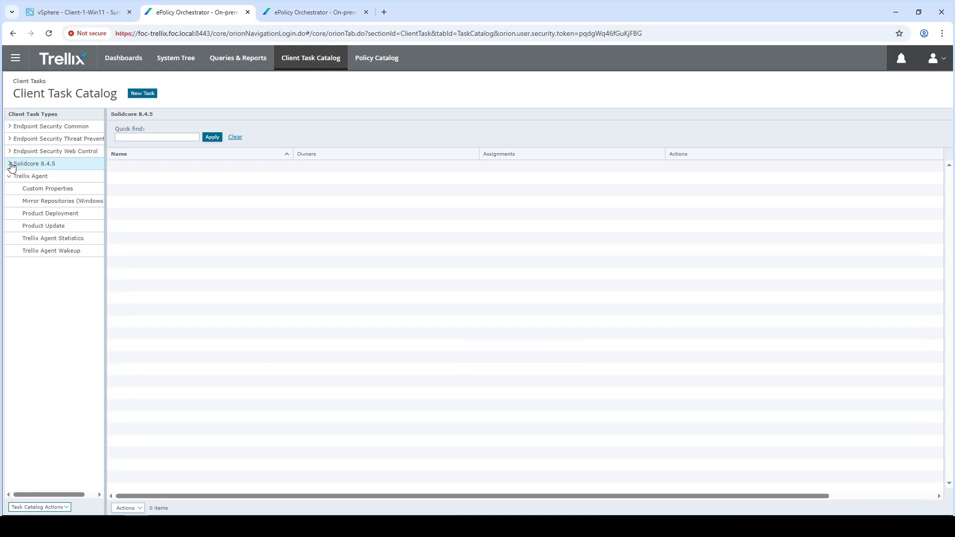
left_click(11, 166)
left_click(53, 241)
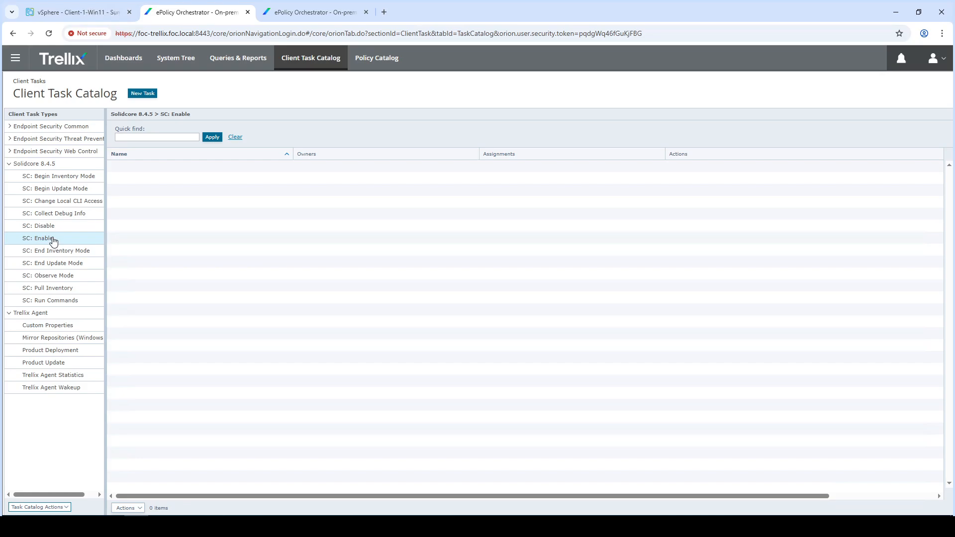
left_click(142, 94)
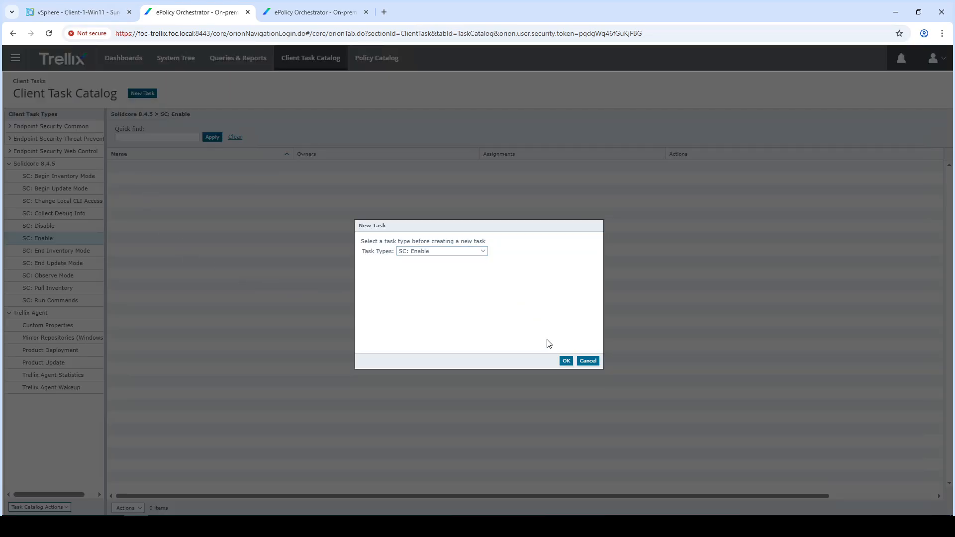
left_click(566, 362)
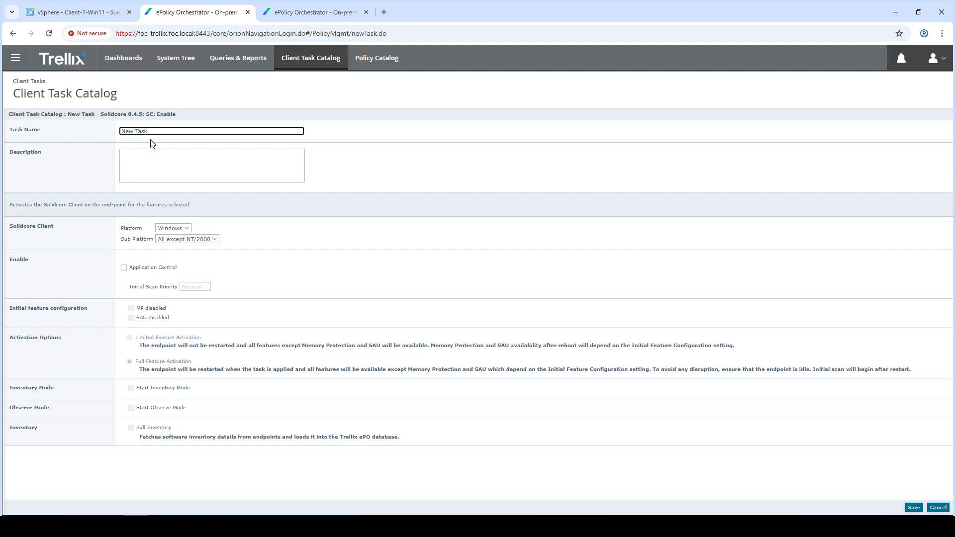
left_click(134, 318)
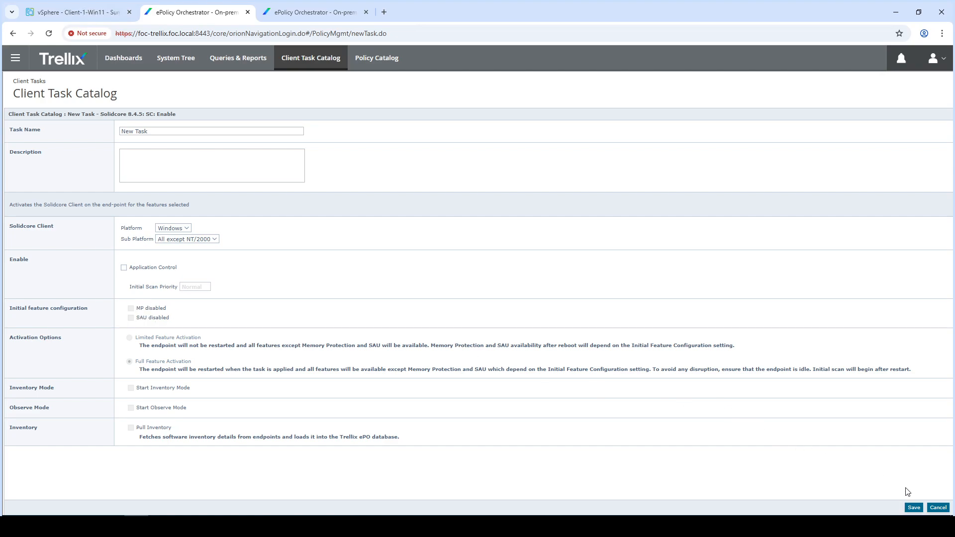
left_click(938, 509)
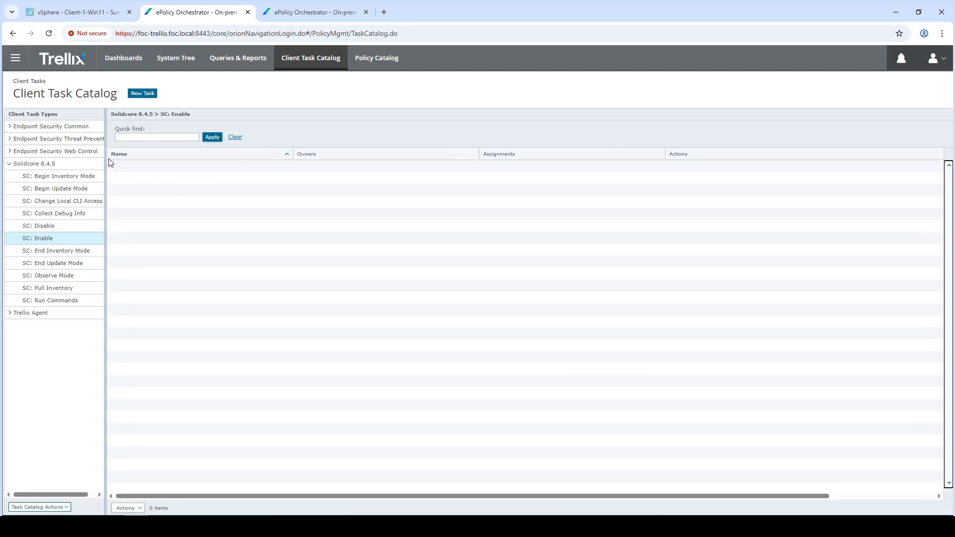
Step: Look through the Disable, End Inventory, End Update and Observe Mode task types, then the Solidcore 8.4.5 policies in the Policy Catalog
left_click(44, 227)
left_click(52, 252)
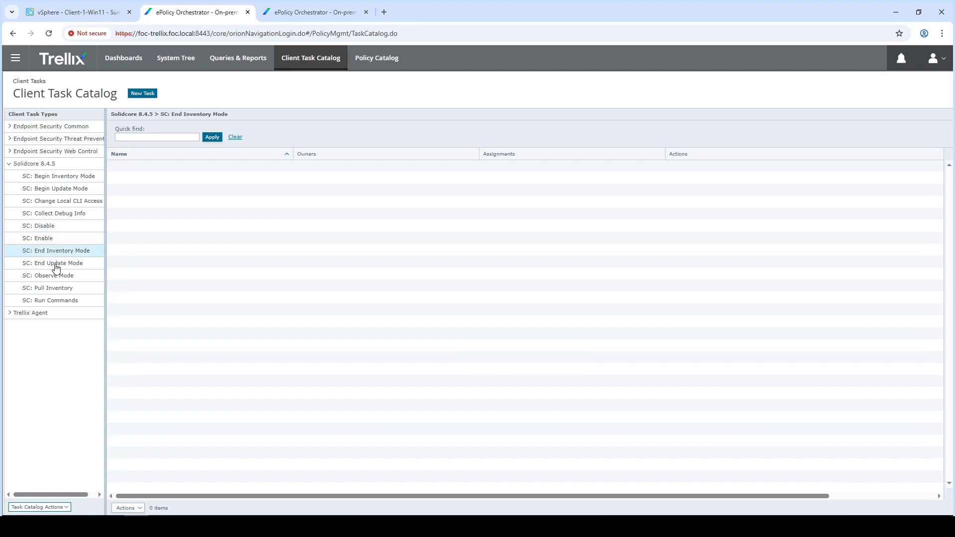
left_click(53, 264)
left_click(56, 276)
left_click(391, 65)
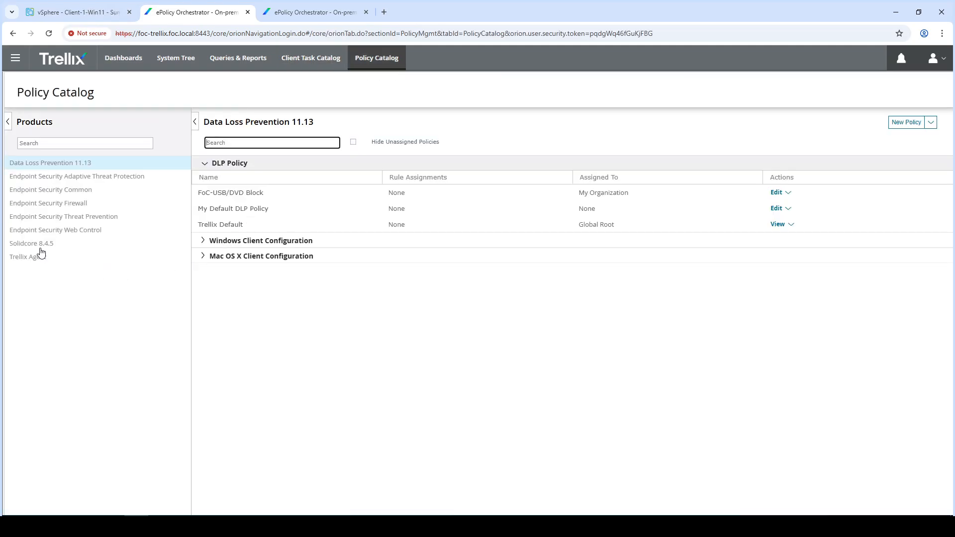
left_click(41, 247)
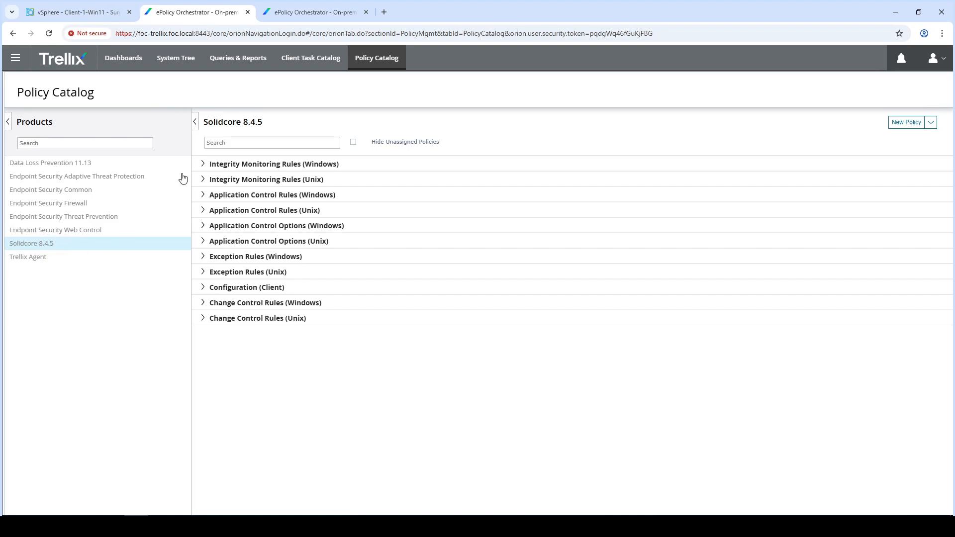
Step: Start a new client task assignment for the Foc-AD group with product Solidcore 8.4.5 and task type SC: Enable
left_click(187, 60)
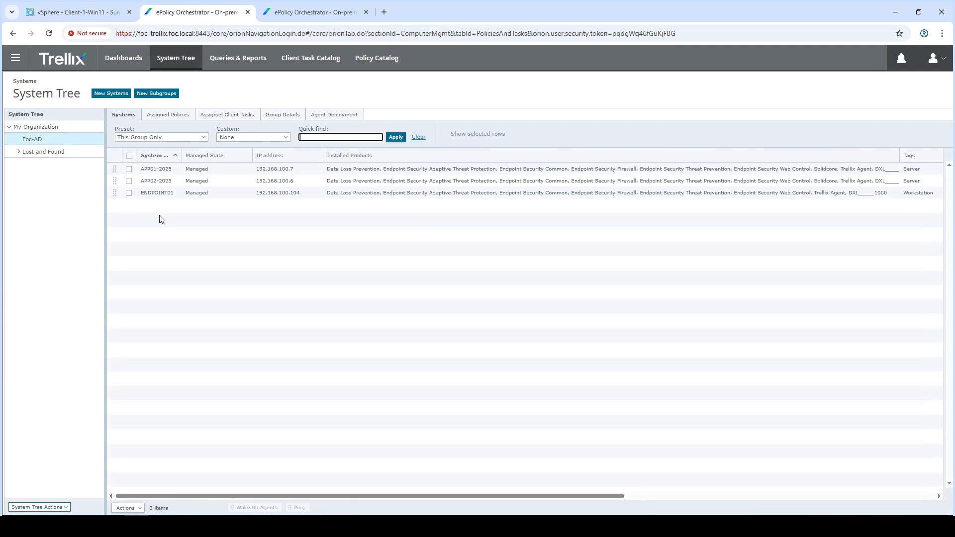
left_click(241, 115)
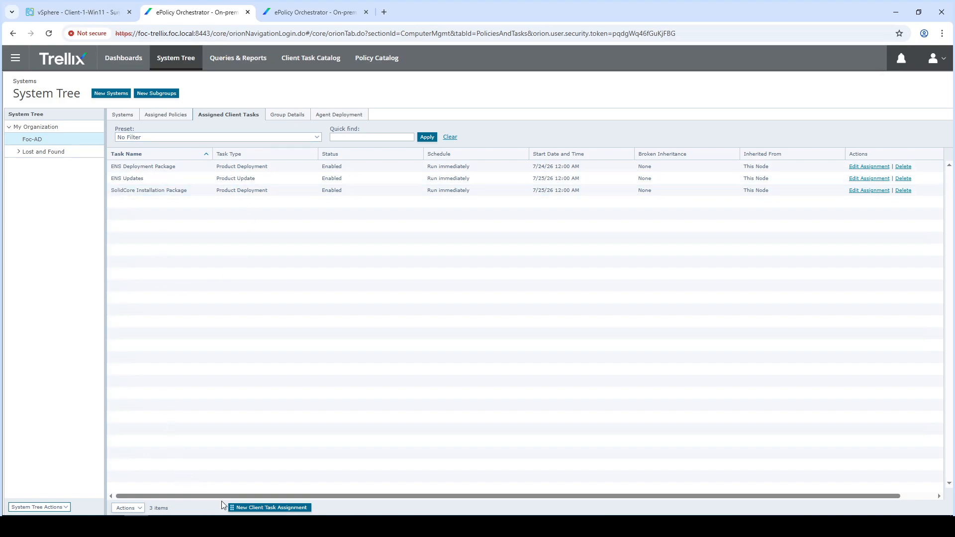
left_click(255, 508)
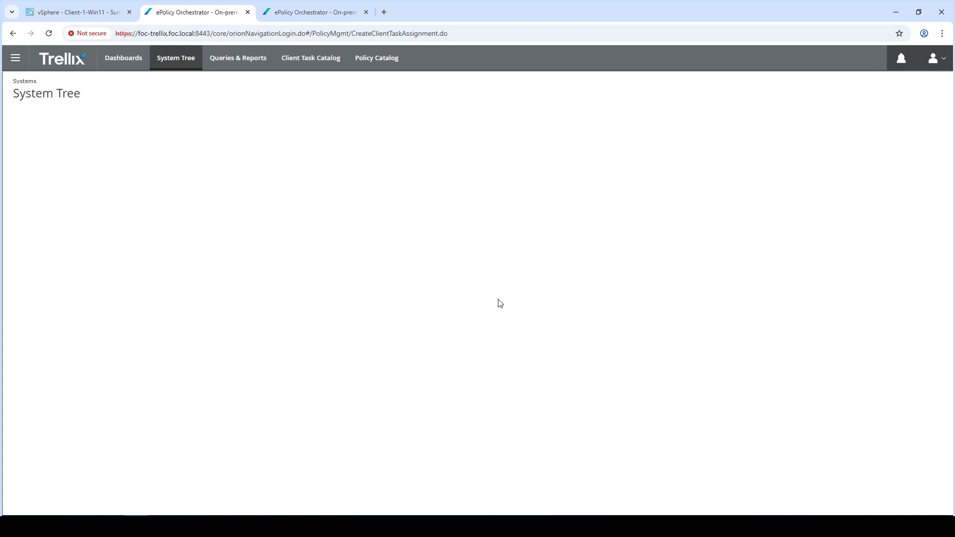
left_click(144, 181)
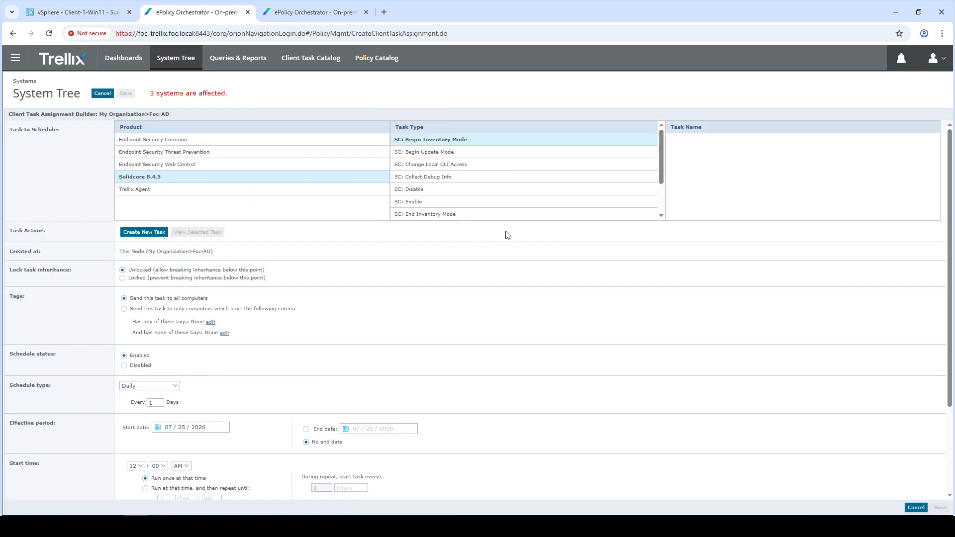
left_click(429, 203)
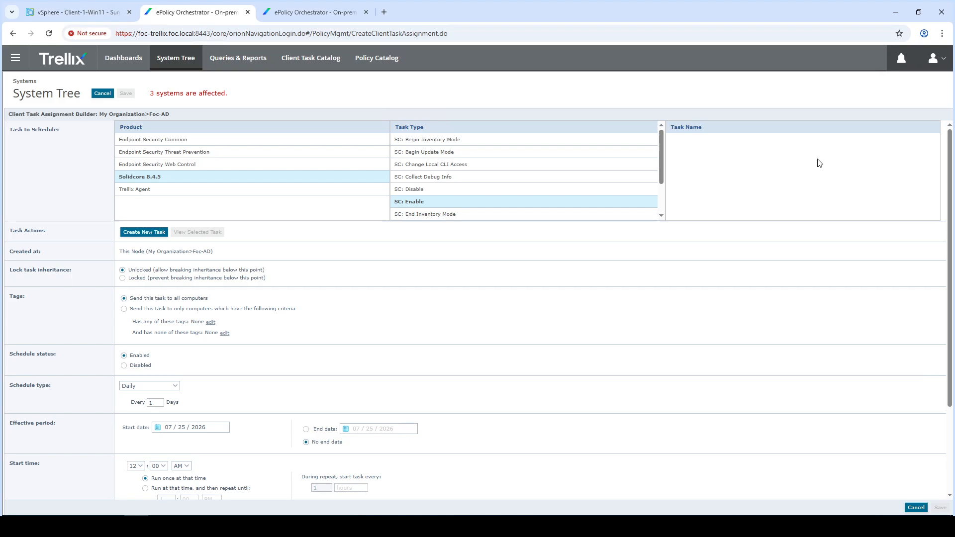
Step: Try out a new SC: Enable task with Application Control enabled and MP and SAU disabled, and cancel both the task and its assignment
left_click(144, 232)
left_click(404, 182)
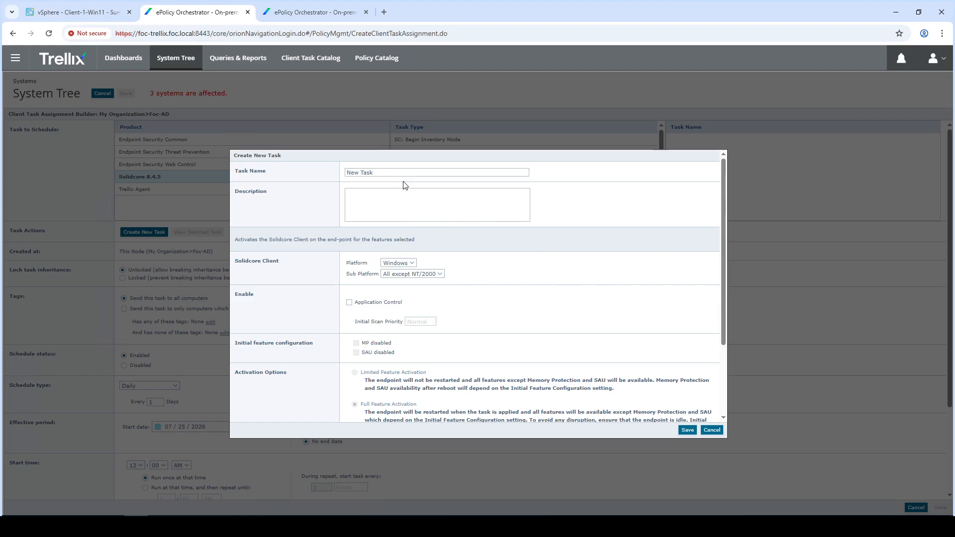
left_click(364, 303)
left_click(360, 345)
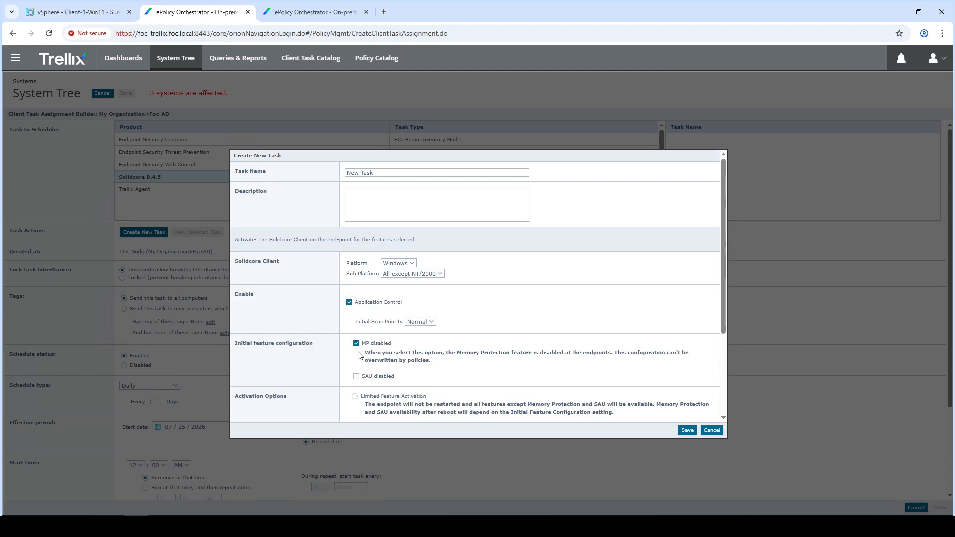
left_click(357, 379)
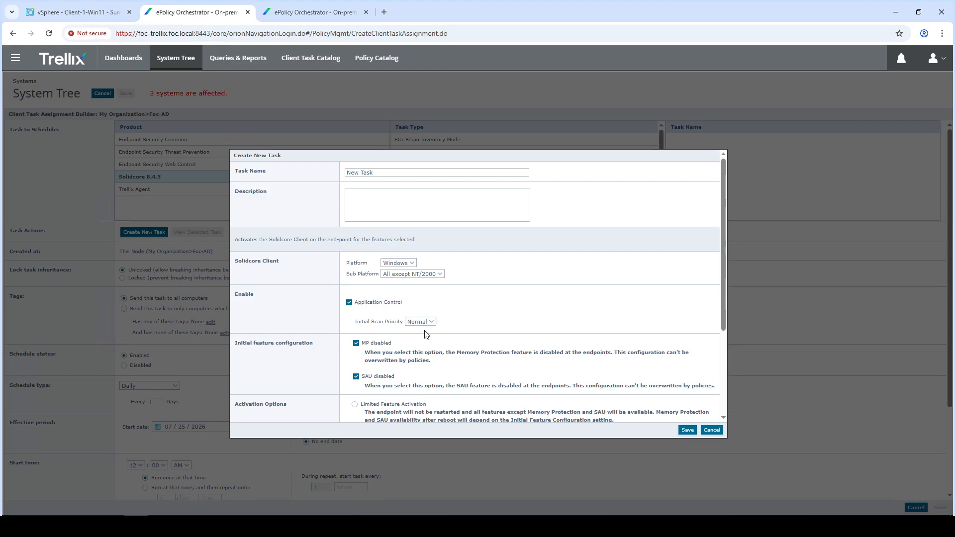
scroll(427, 334, "down", 2)
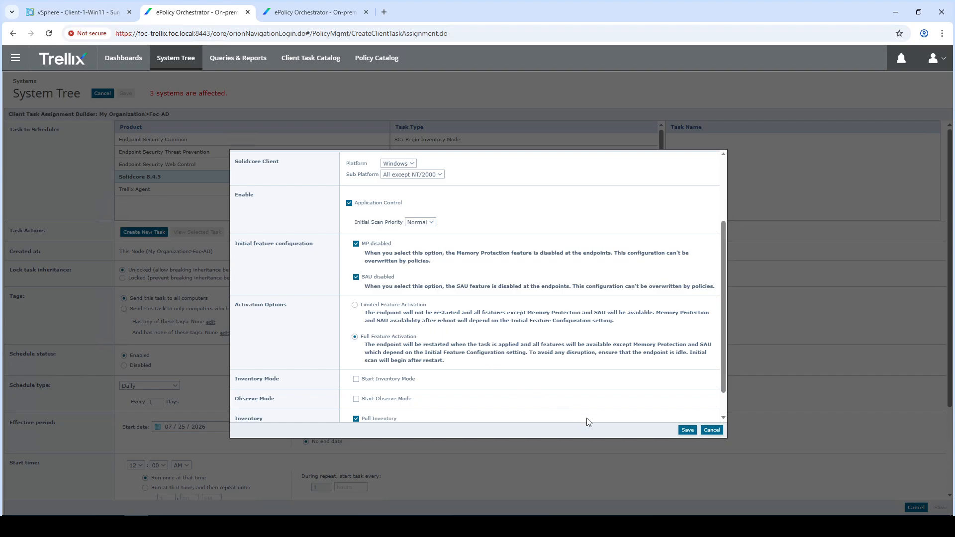
left_click(717, 431)
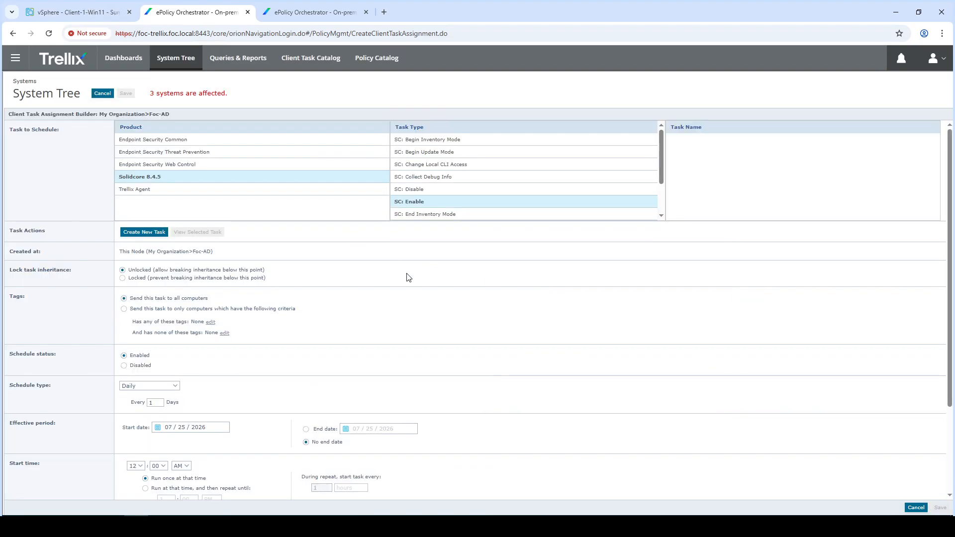
left_click(917, 508)
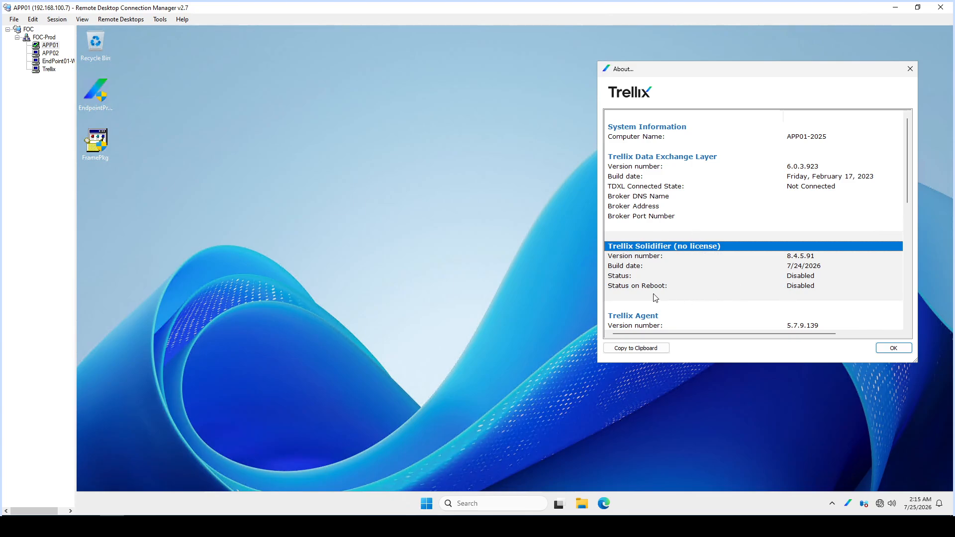
Step: In Remote Desktop Connection Manager, examine the Trellix Solidifier license, status and status on reboot in the About window on APP01
left_click(800, 288)
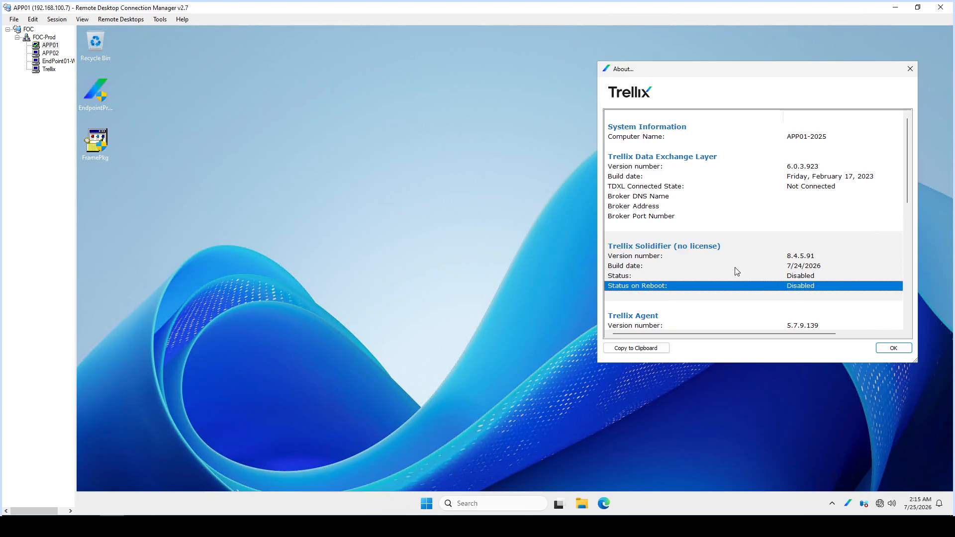
left_click(664, 246)
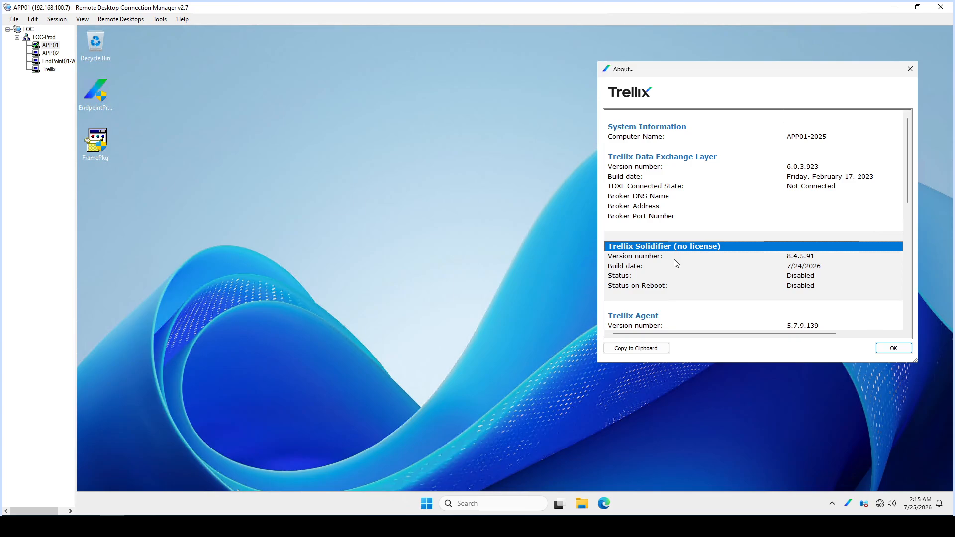
left_click(657, 285)
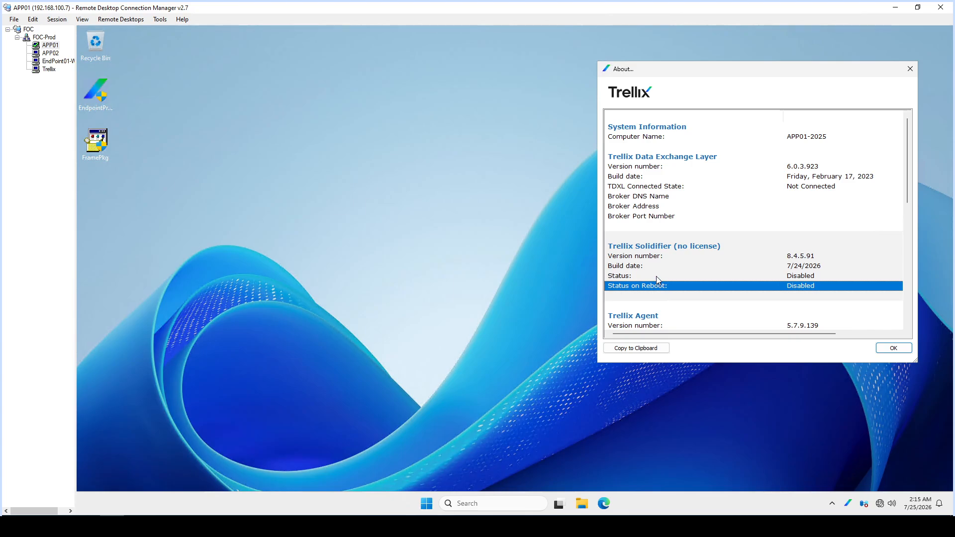
left_click(656, 276)
left_click(686, 250)
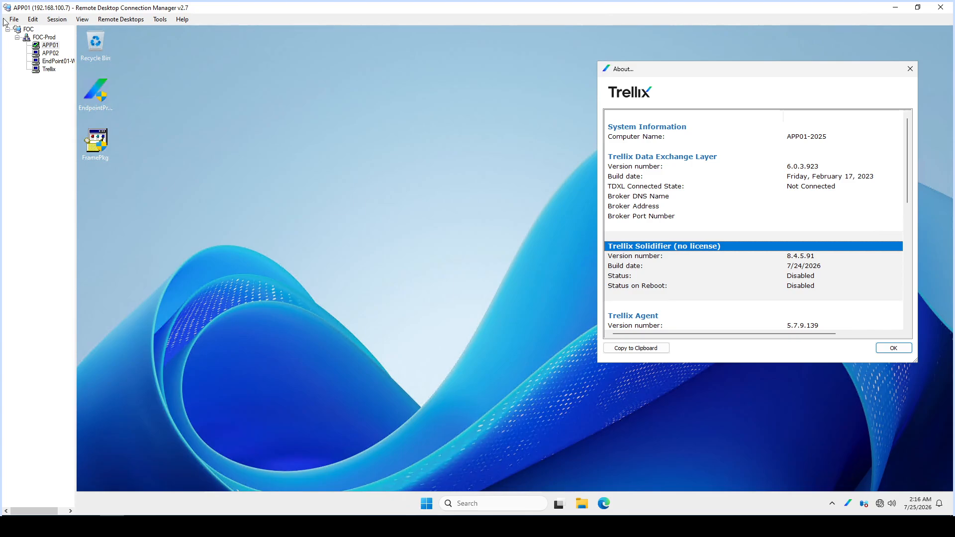
key("Escape")
left_click(22, 6)
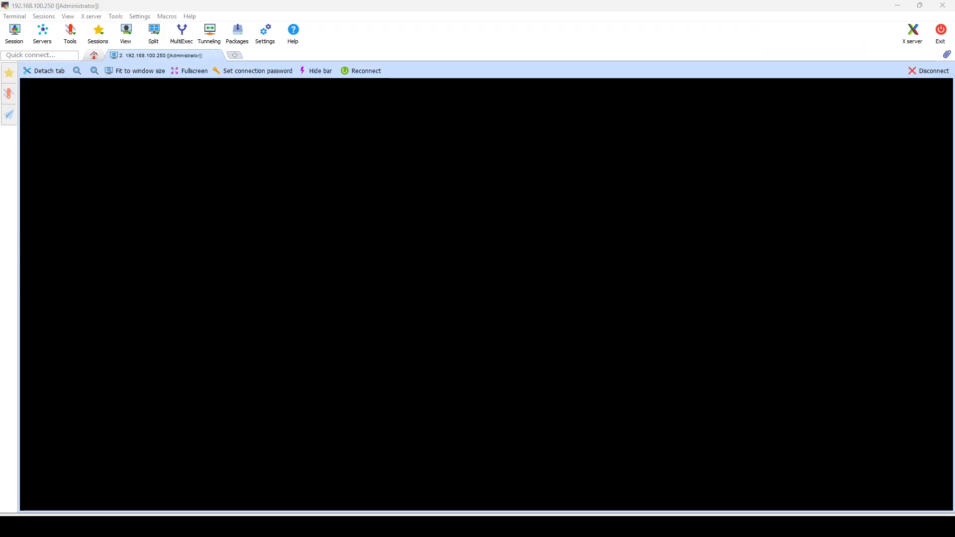